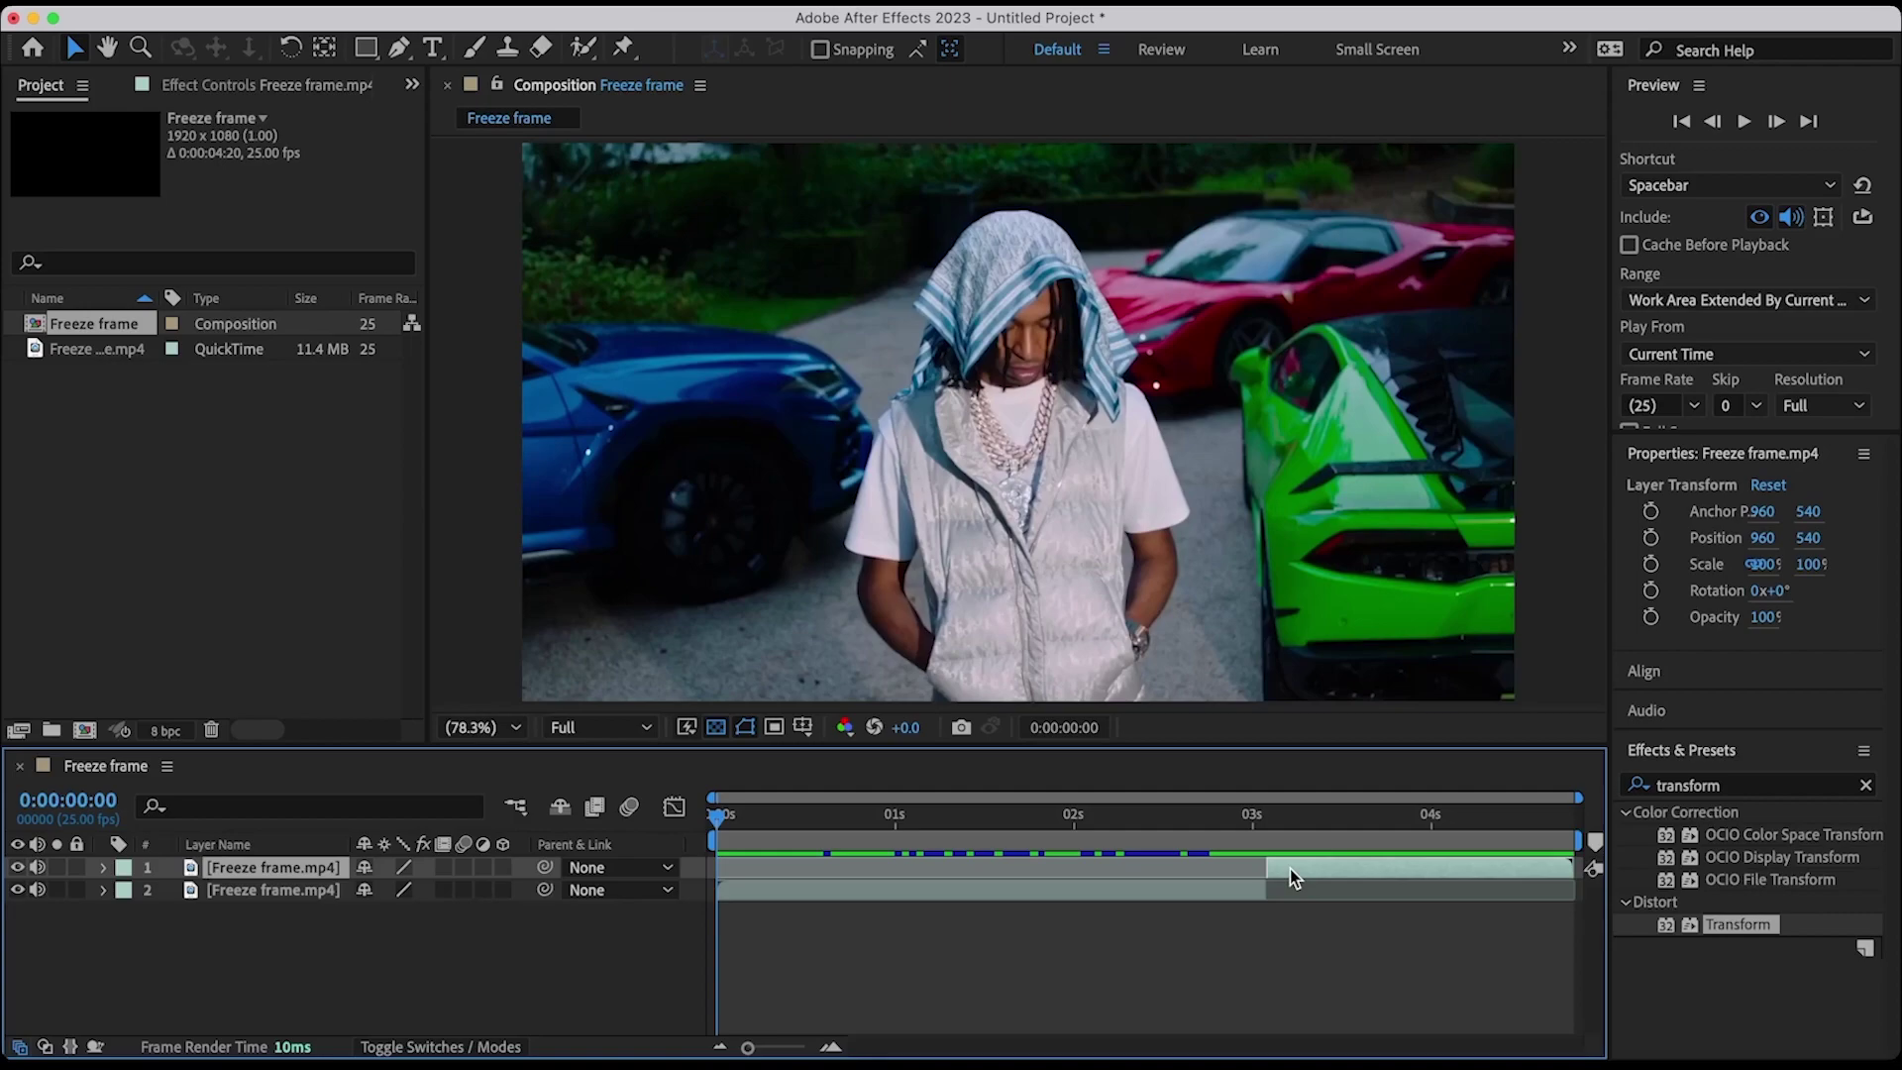
Step: Duplicate the Freeze frame.mp4 layer to add a third copy
key(super+d)
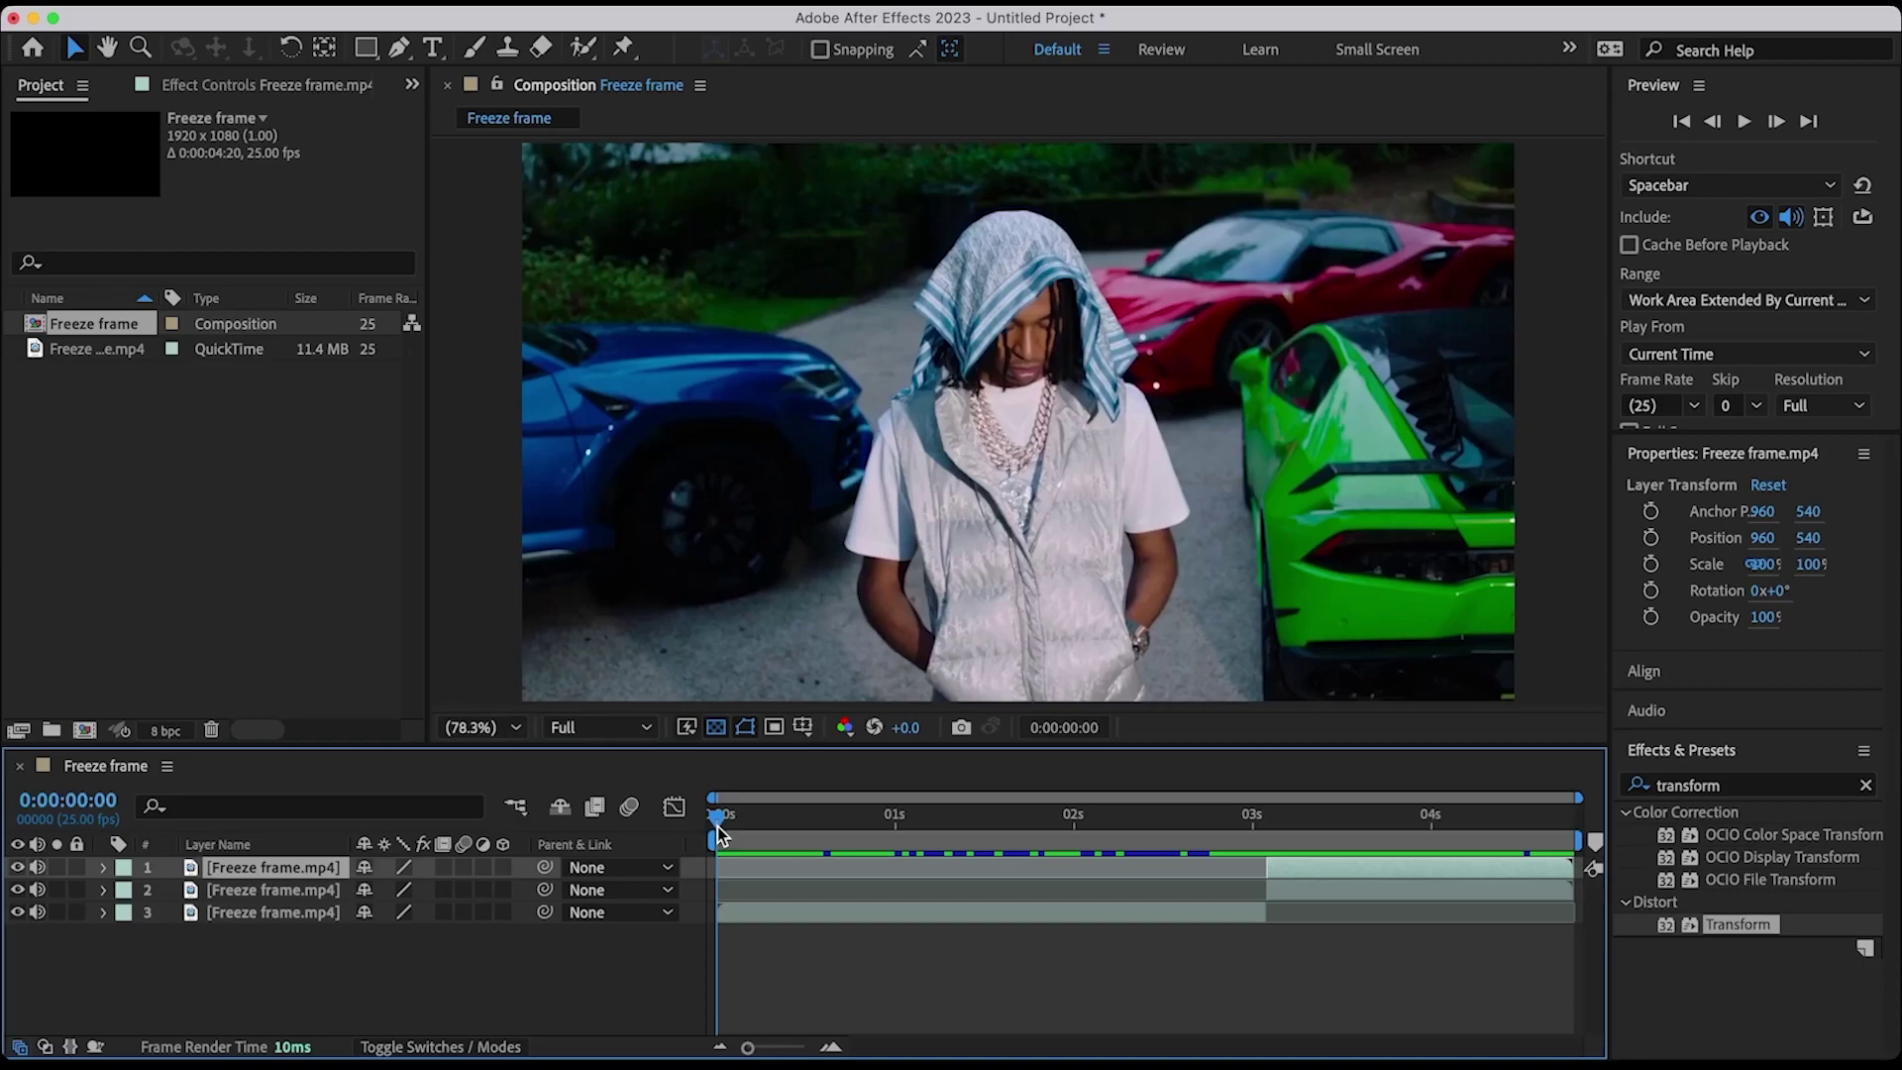
Step: Freeze the top layer on frame 0:00:03:02 and shift it earlier so it ends at 3:02
drag(717, 826, 1269, 818)
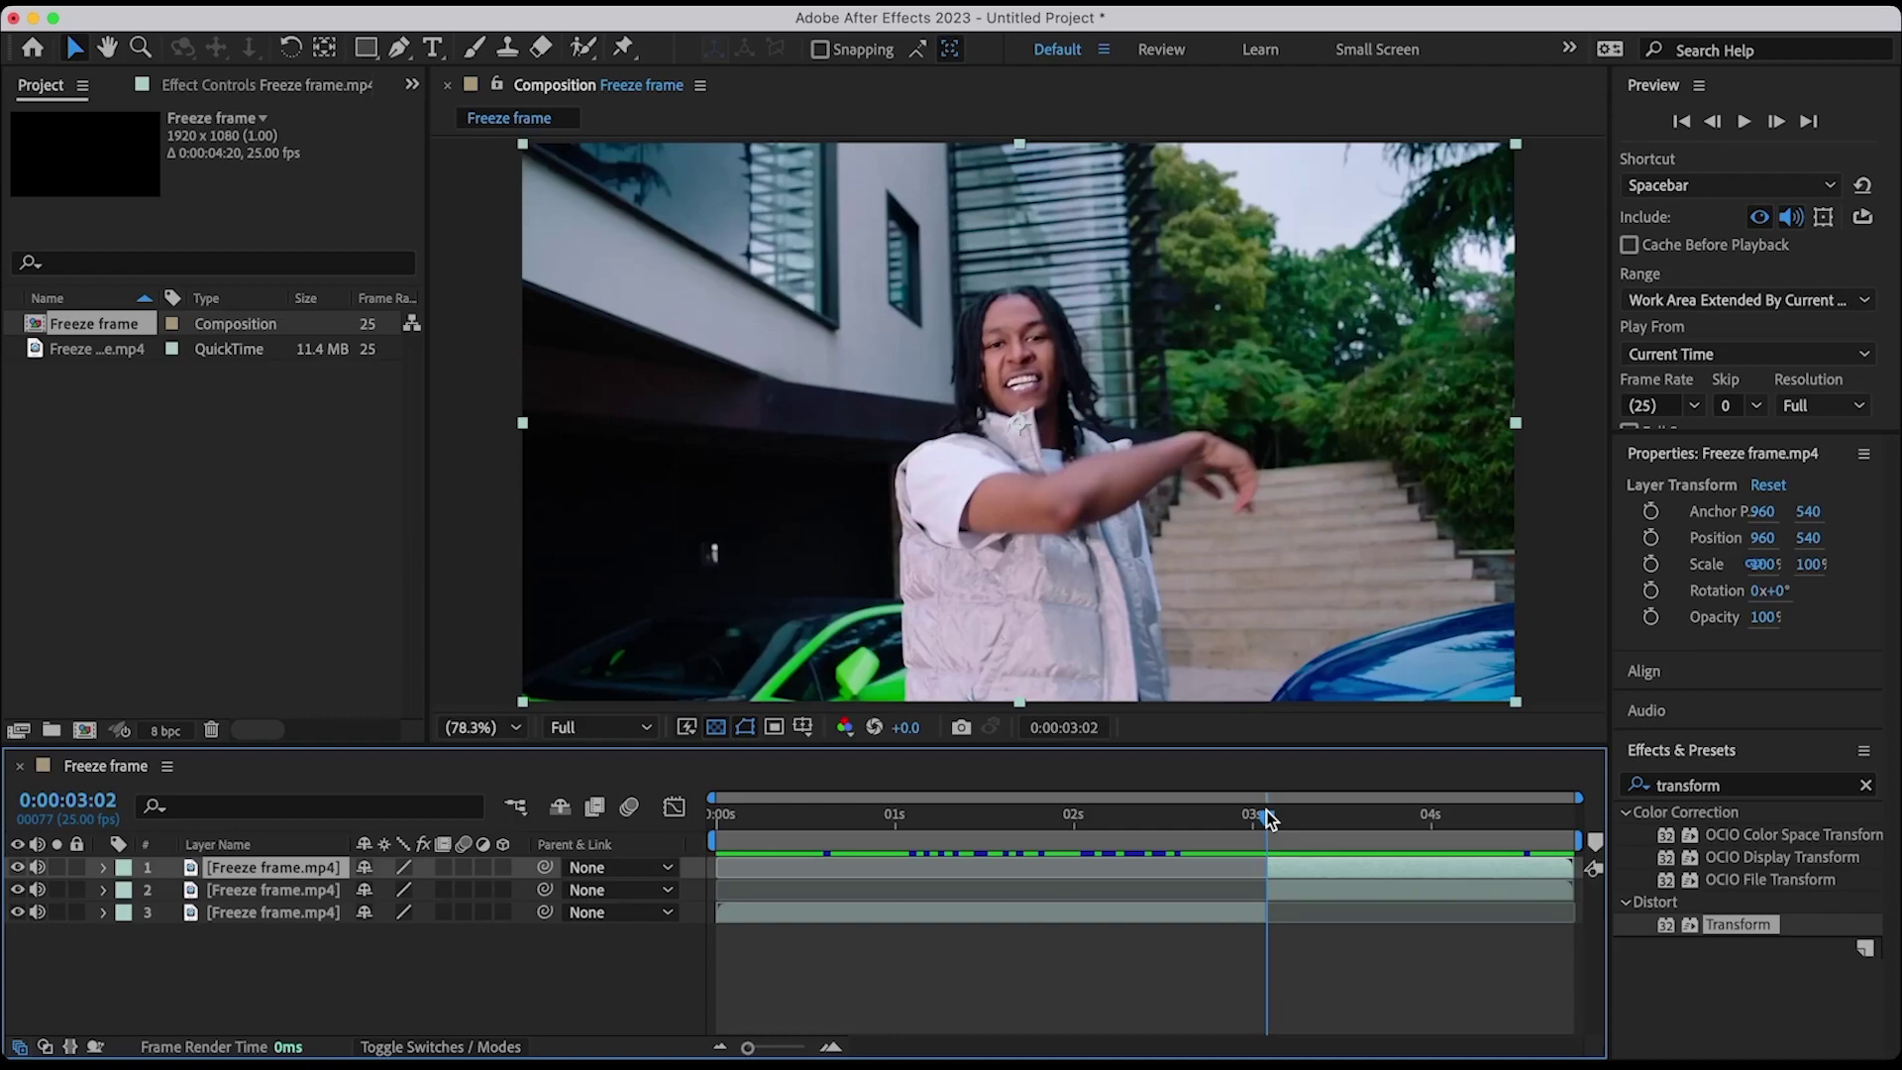
right_click(1287, 879)
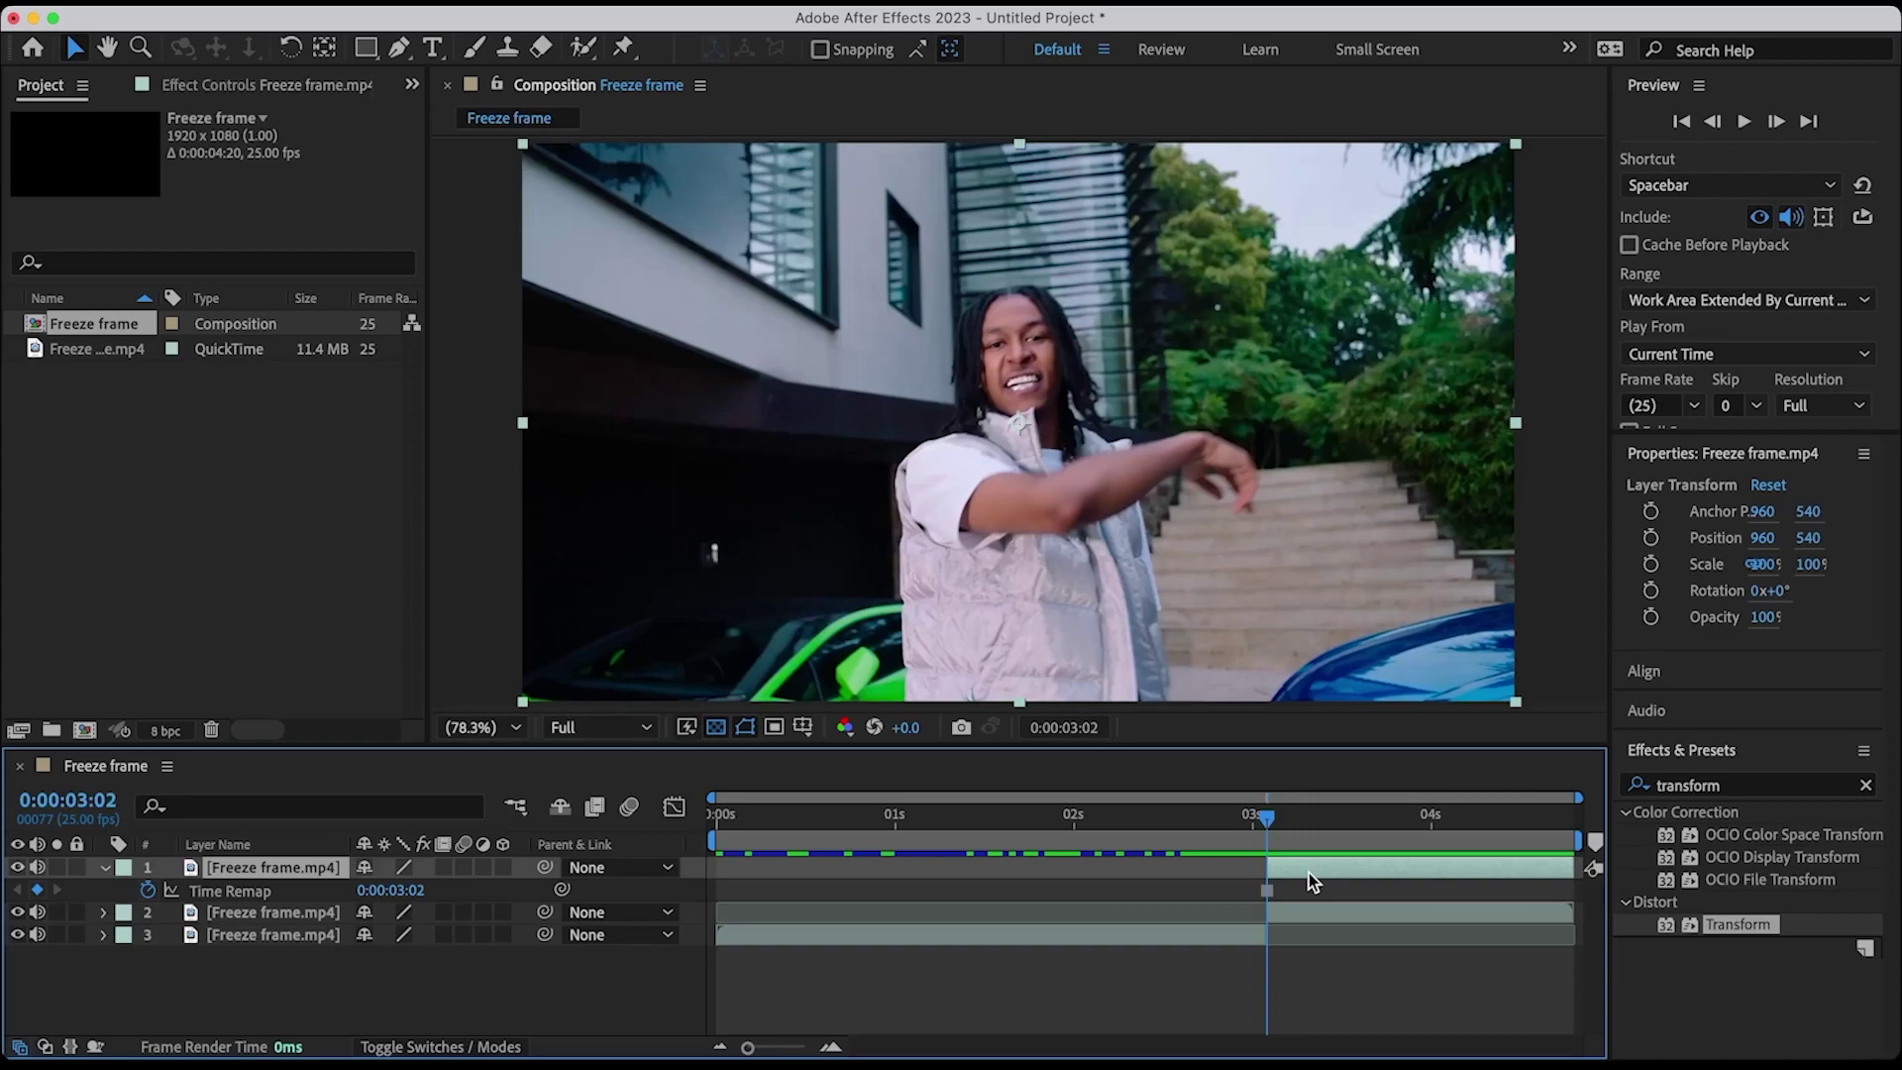
drag(1310, 872, 1003, 909)
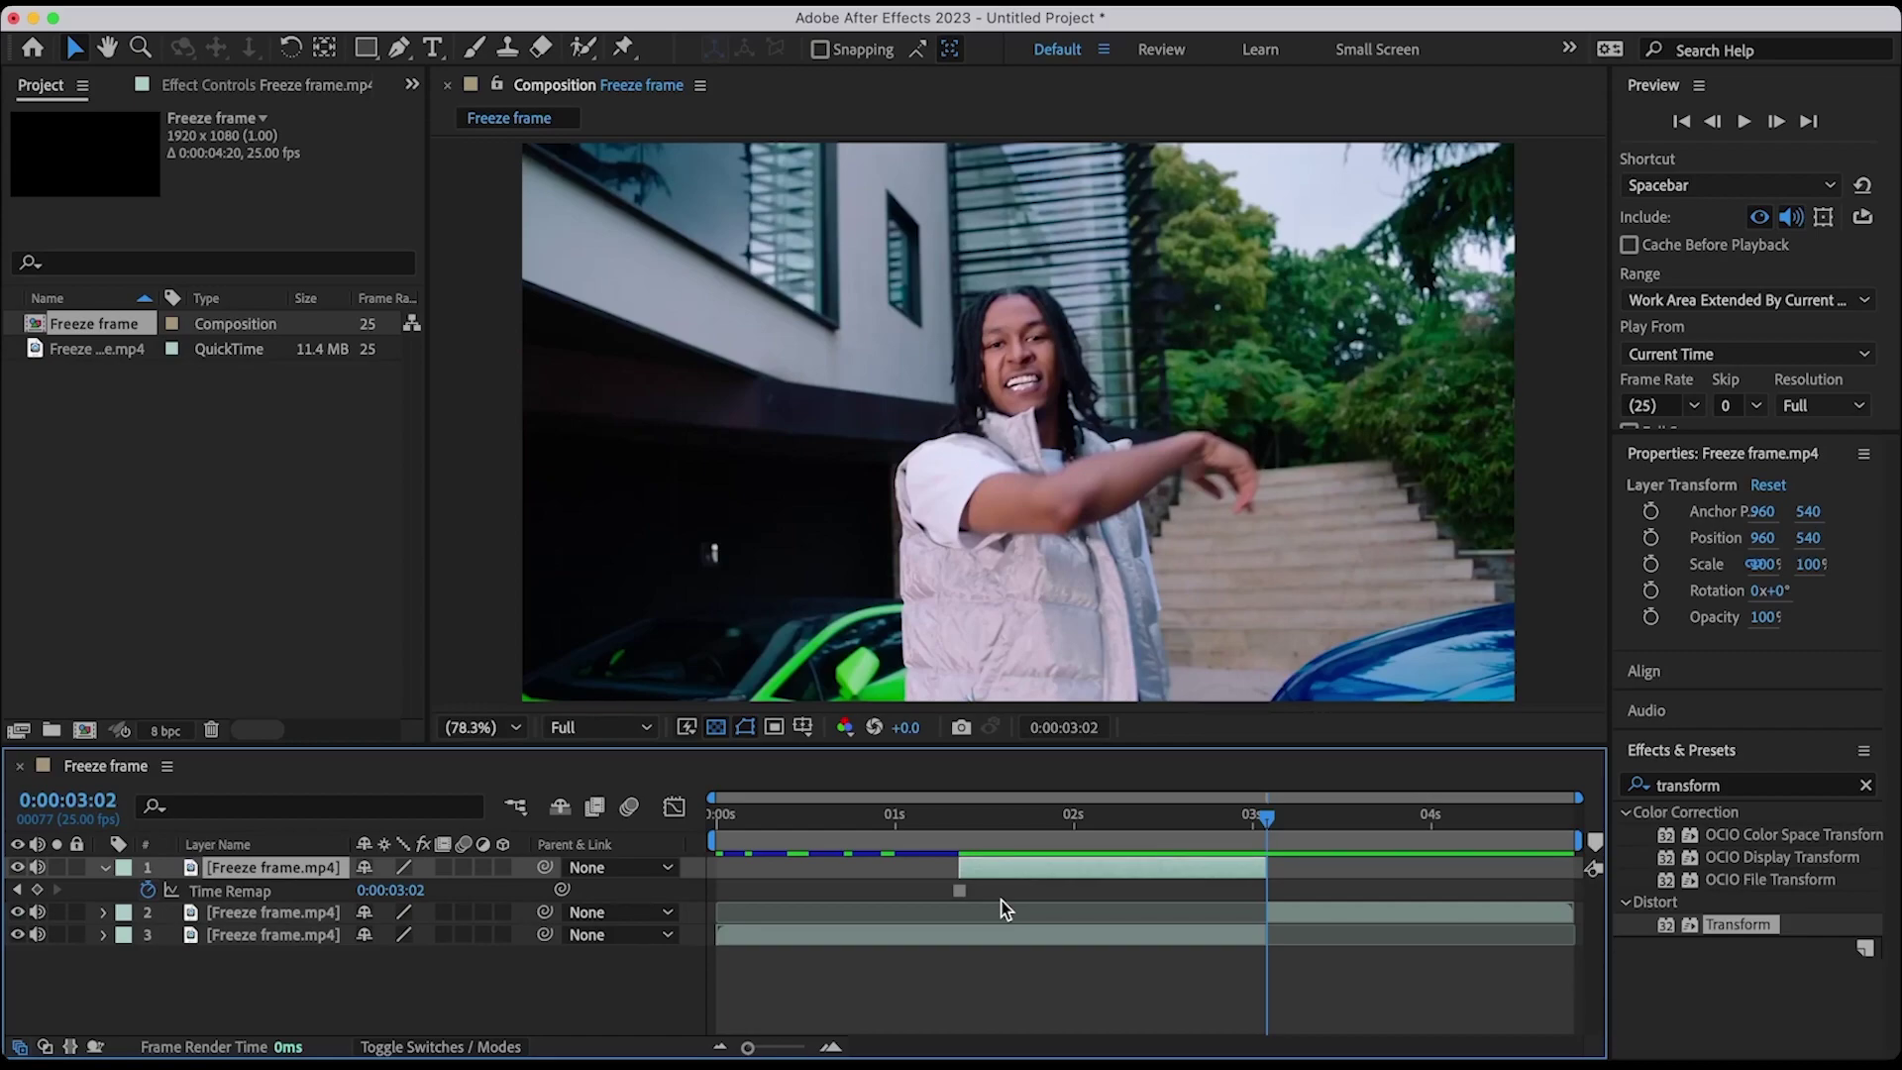
Step: Roto Brush the performer on the frozen top layer, with Feather 10, Contrast 80% and Shift Edge -80%
double_click(1090, 868)
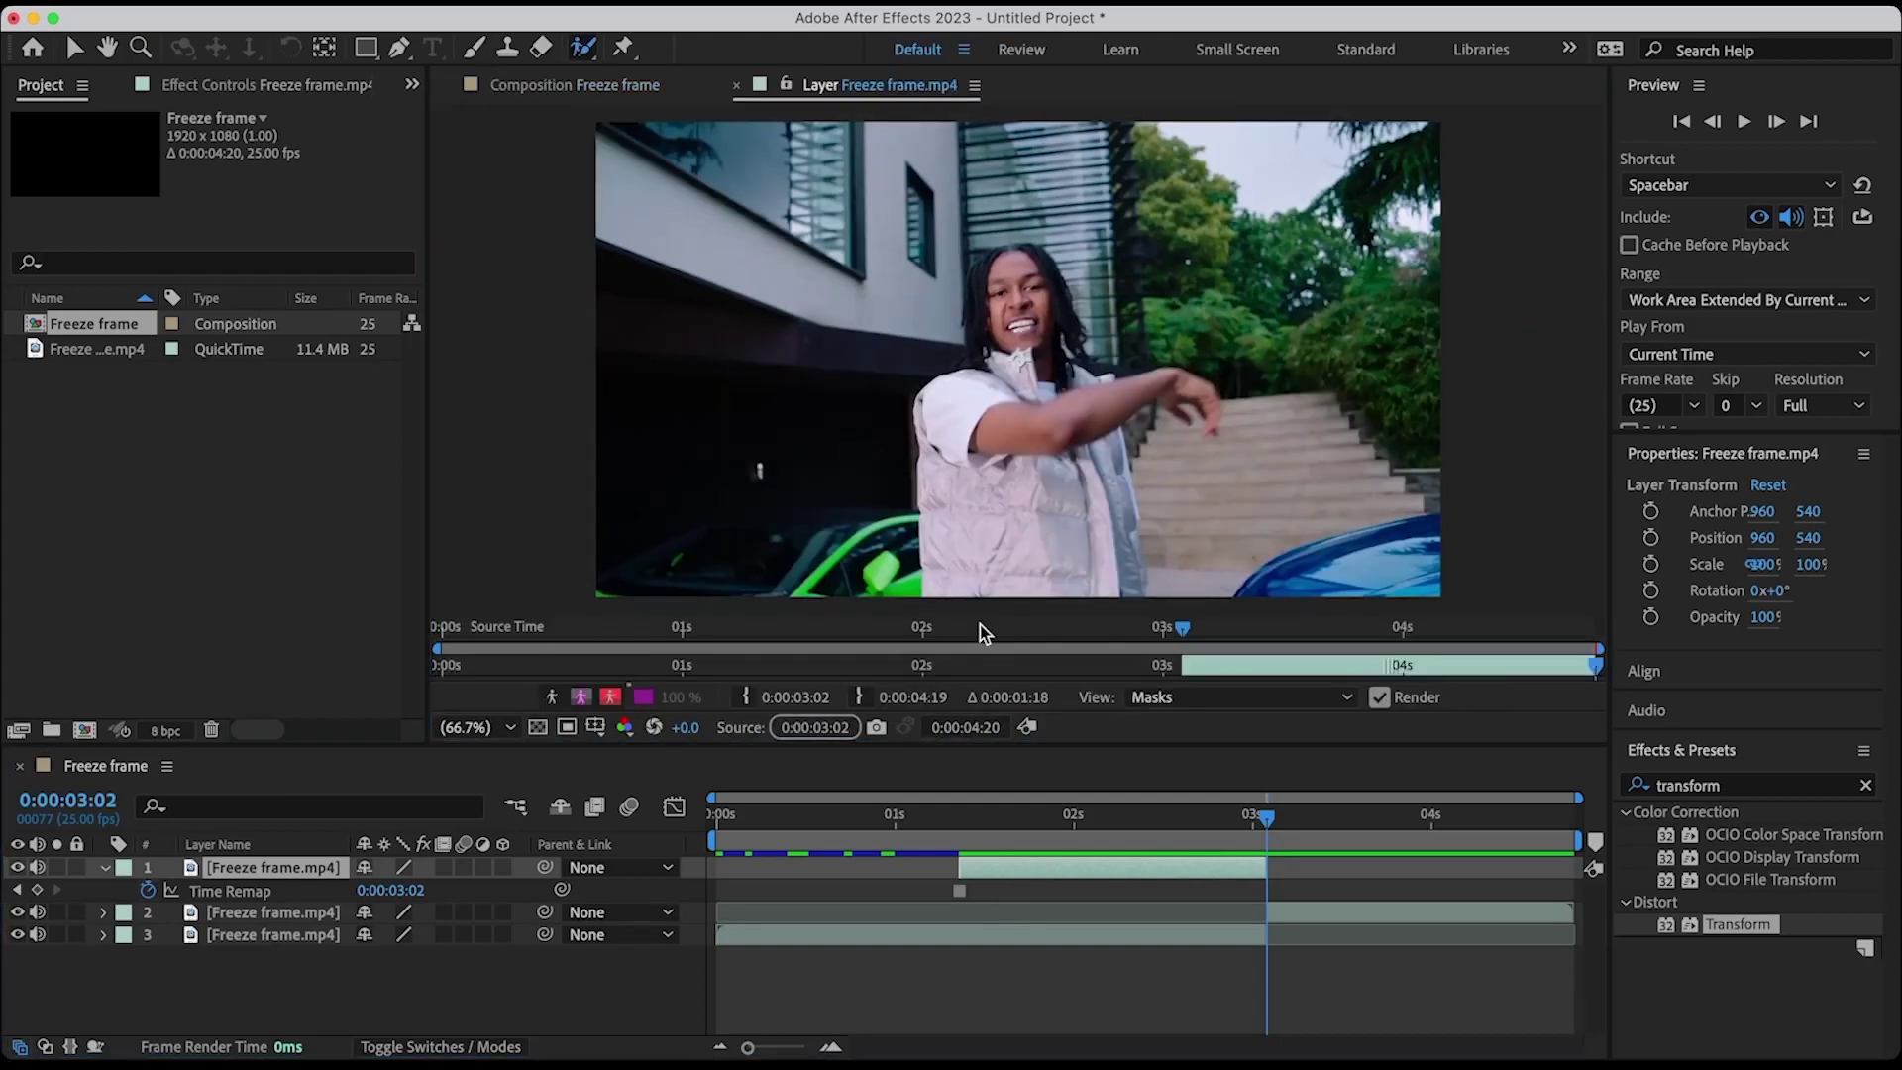
key(alt+w)
drag(1020, 297, 1030, 476)
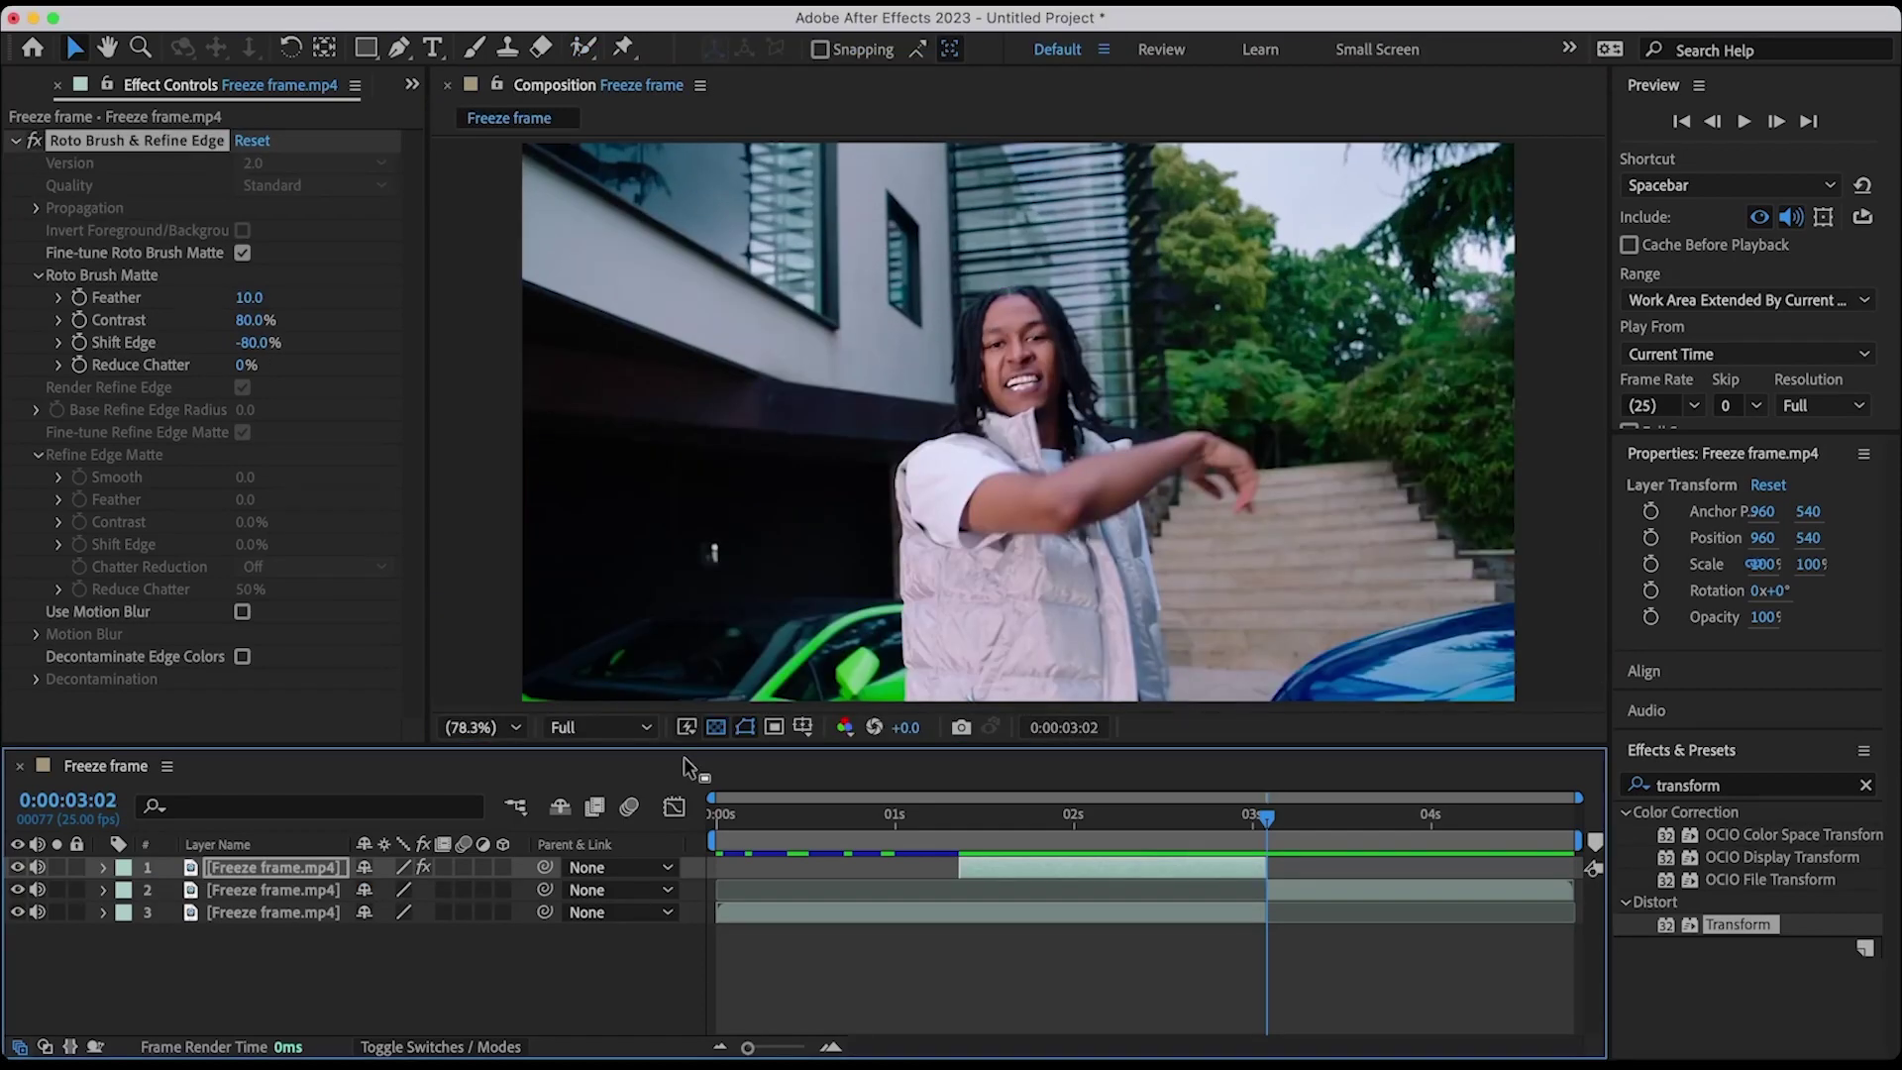
Step: Apply Transform to the frozen layer and keyframe Position X at -466 at 0:00:01:08
click(1753, 929)
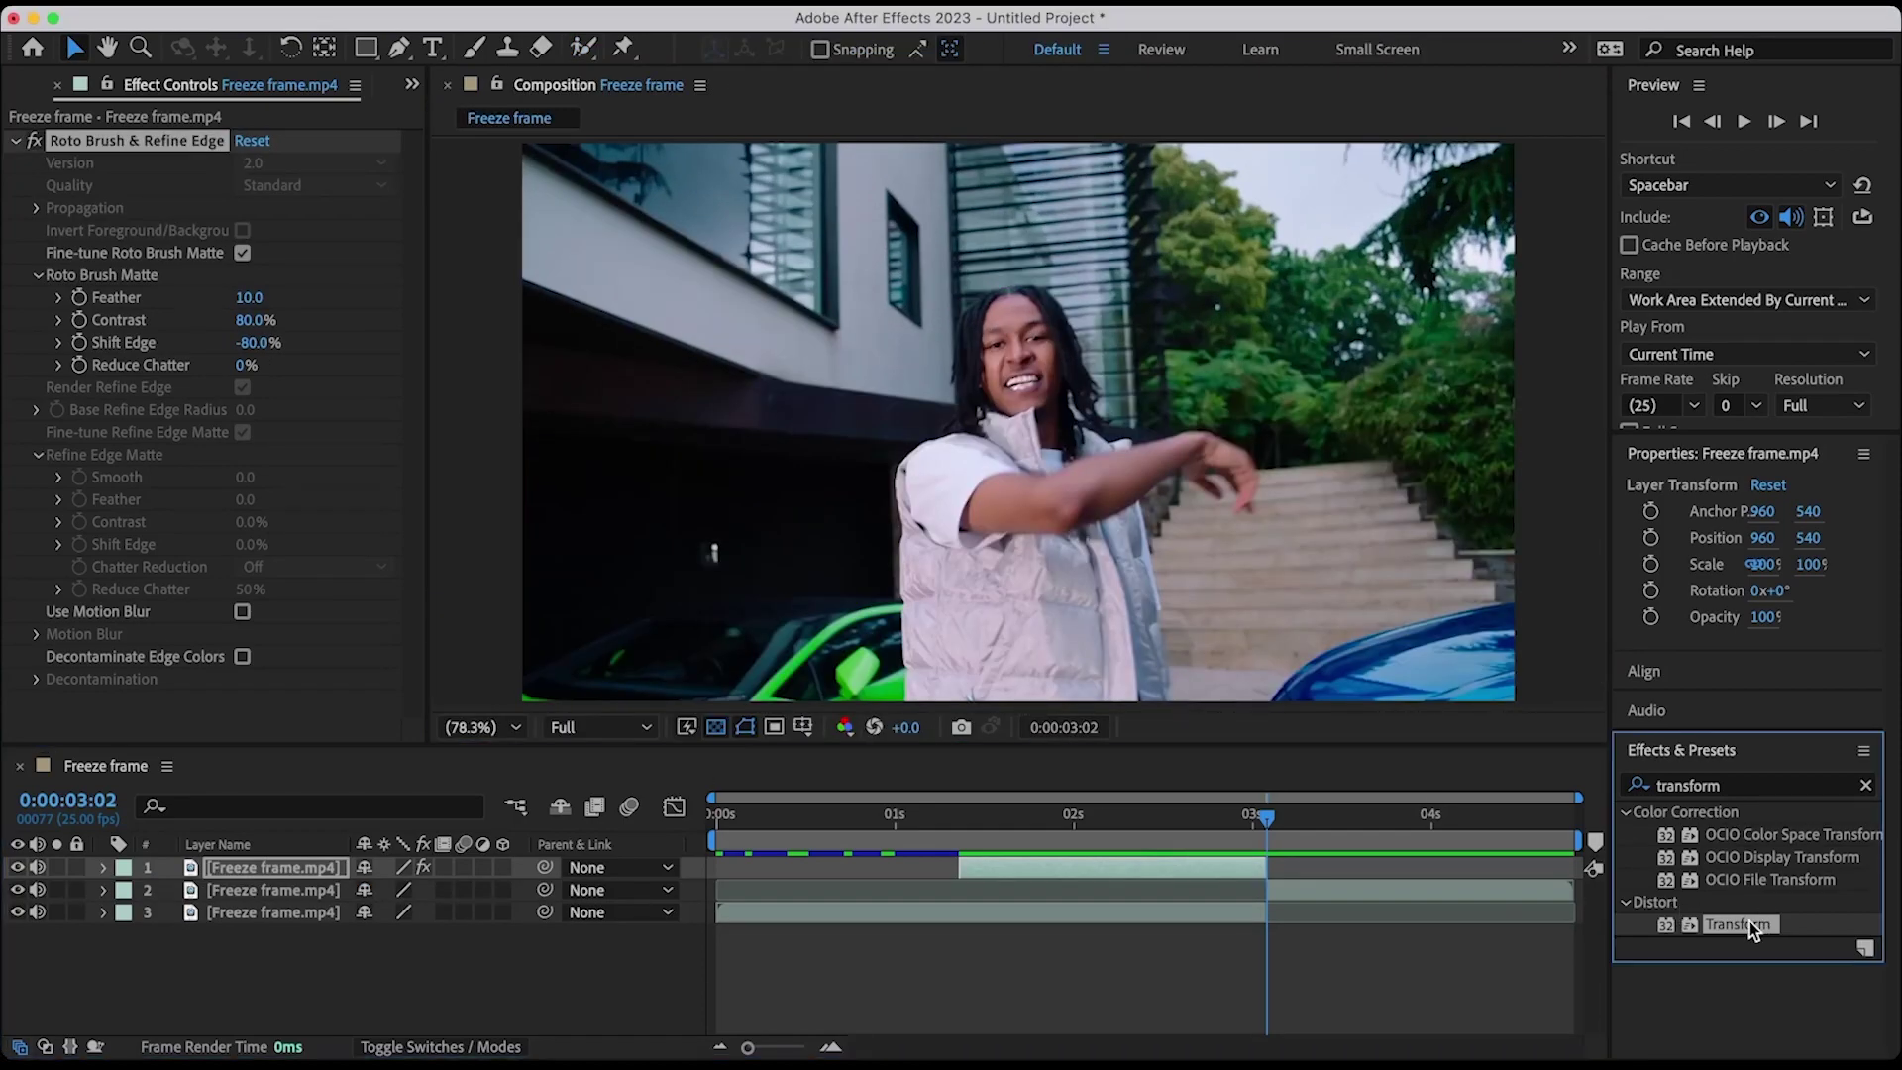
drag(1753, 929, 1253, 887)
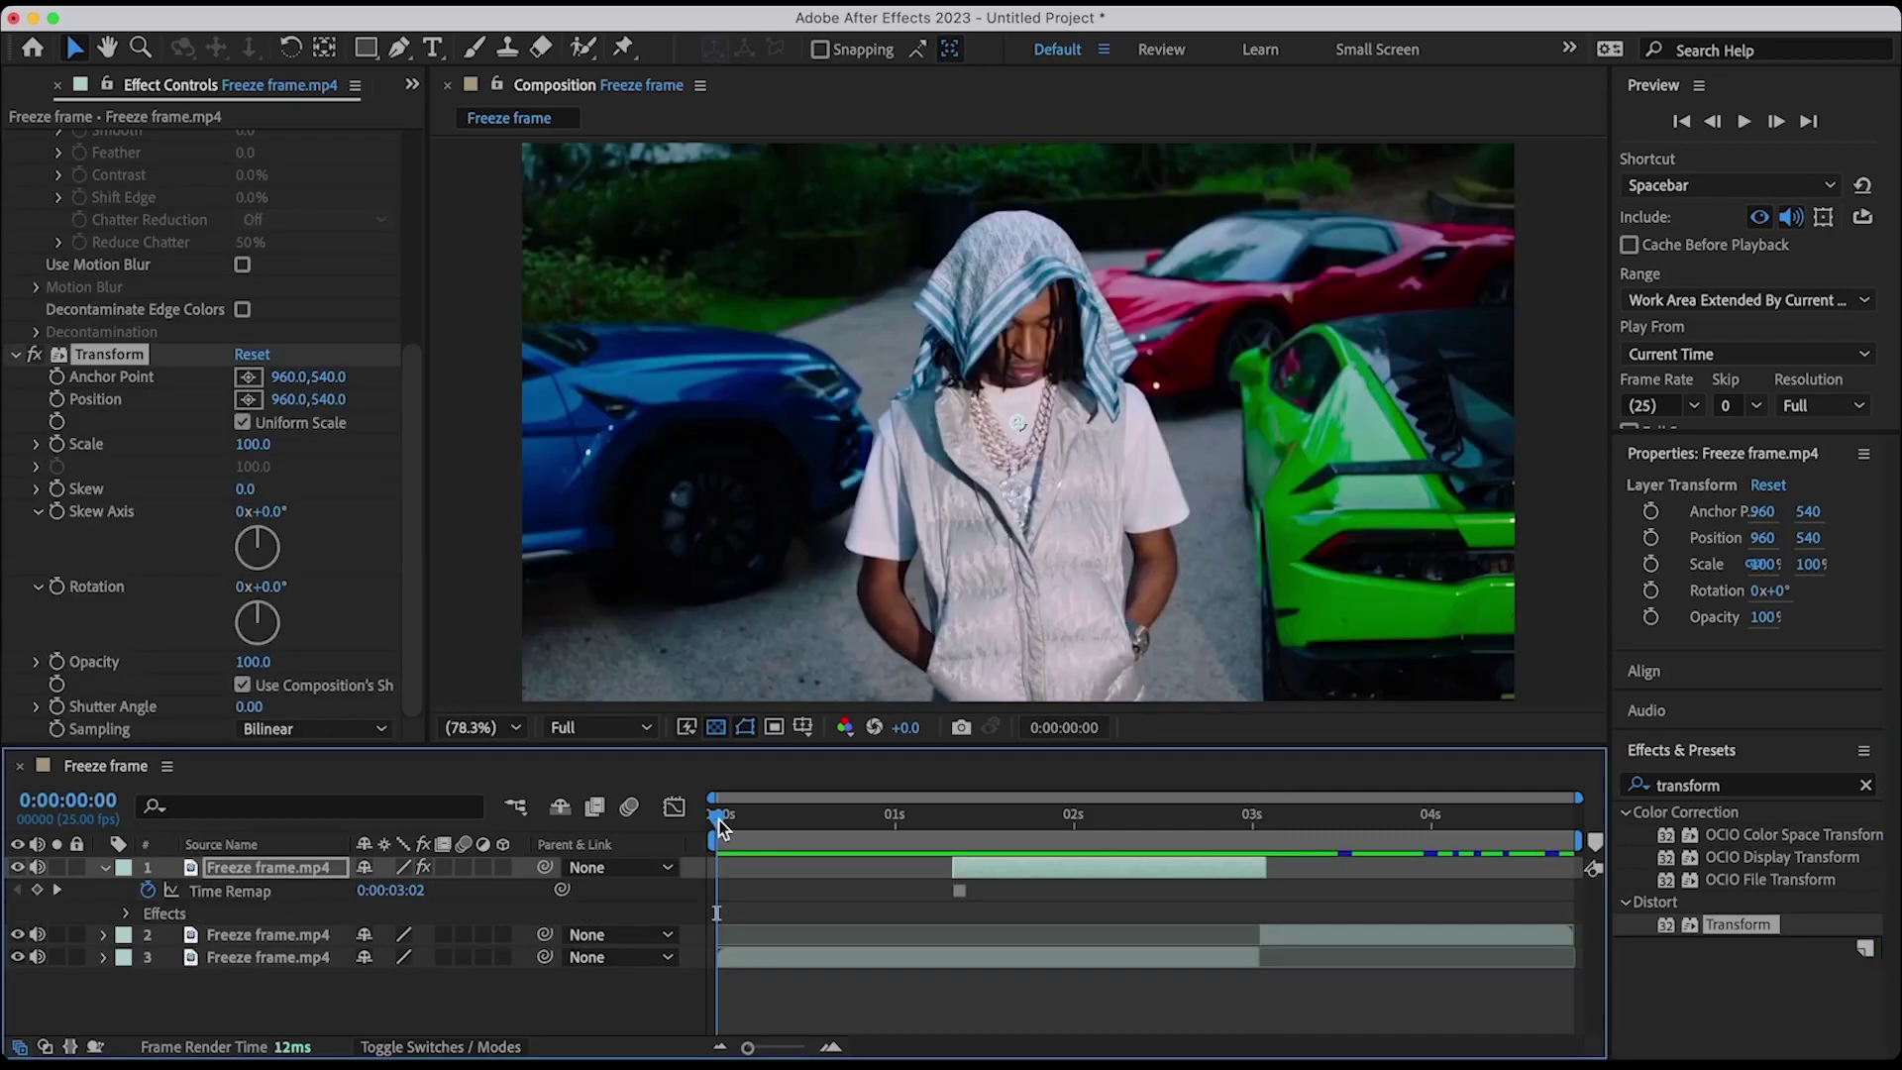
drag(720, 828, 954, 832)
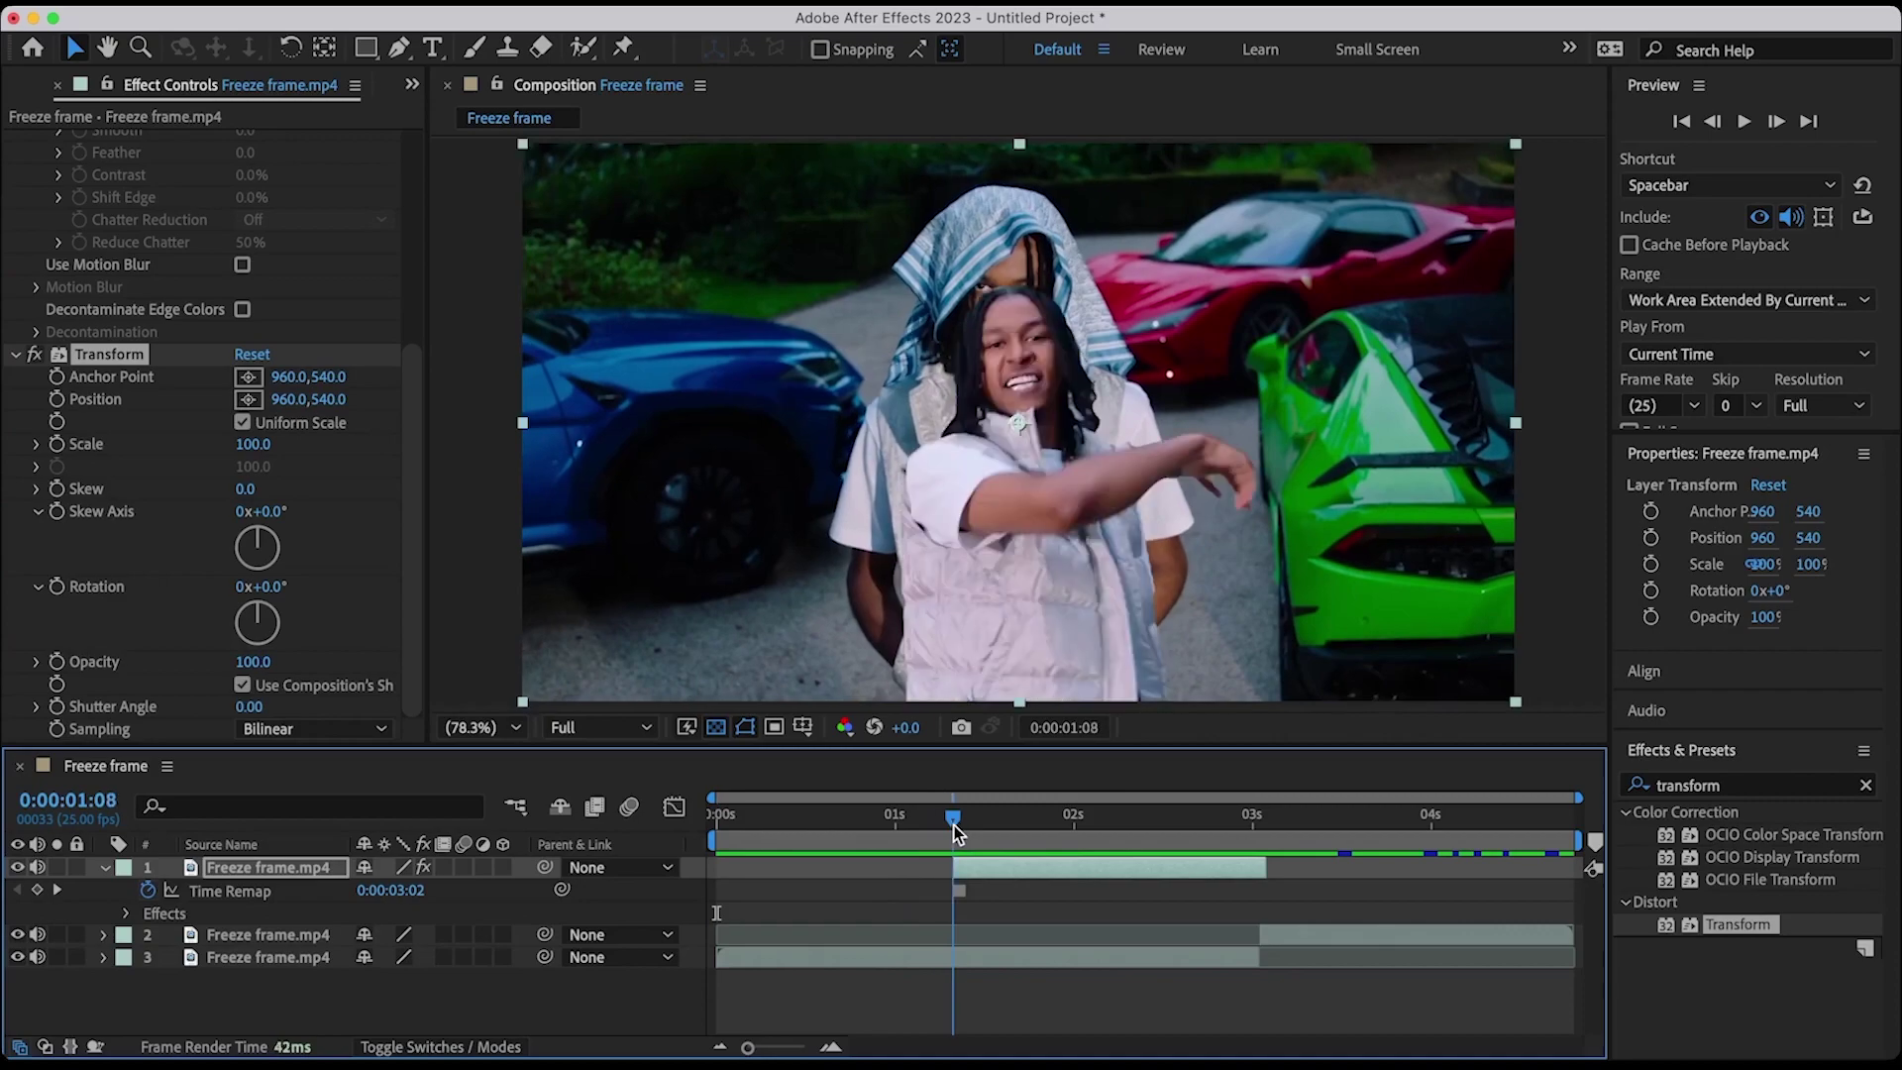
click(58, 399)
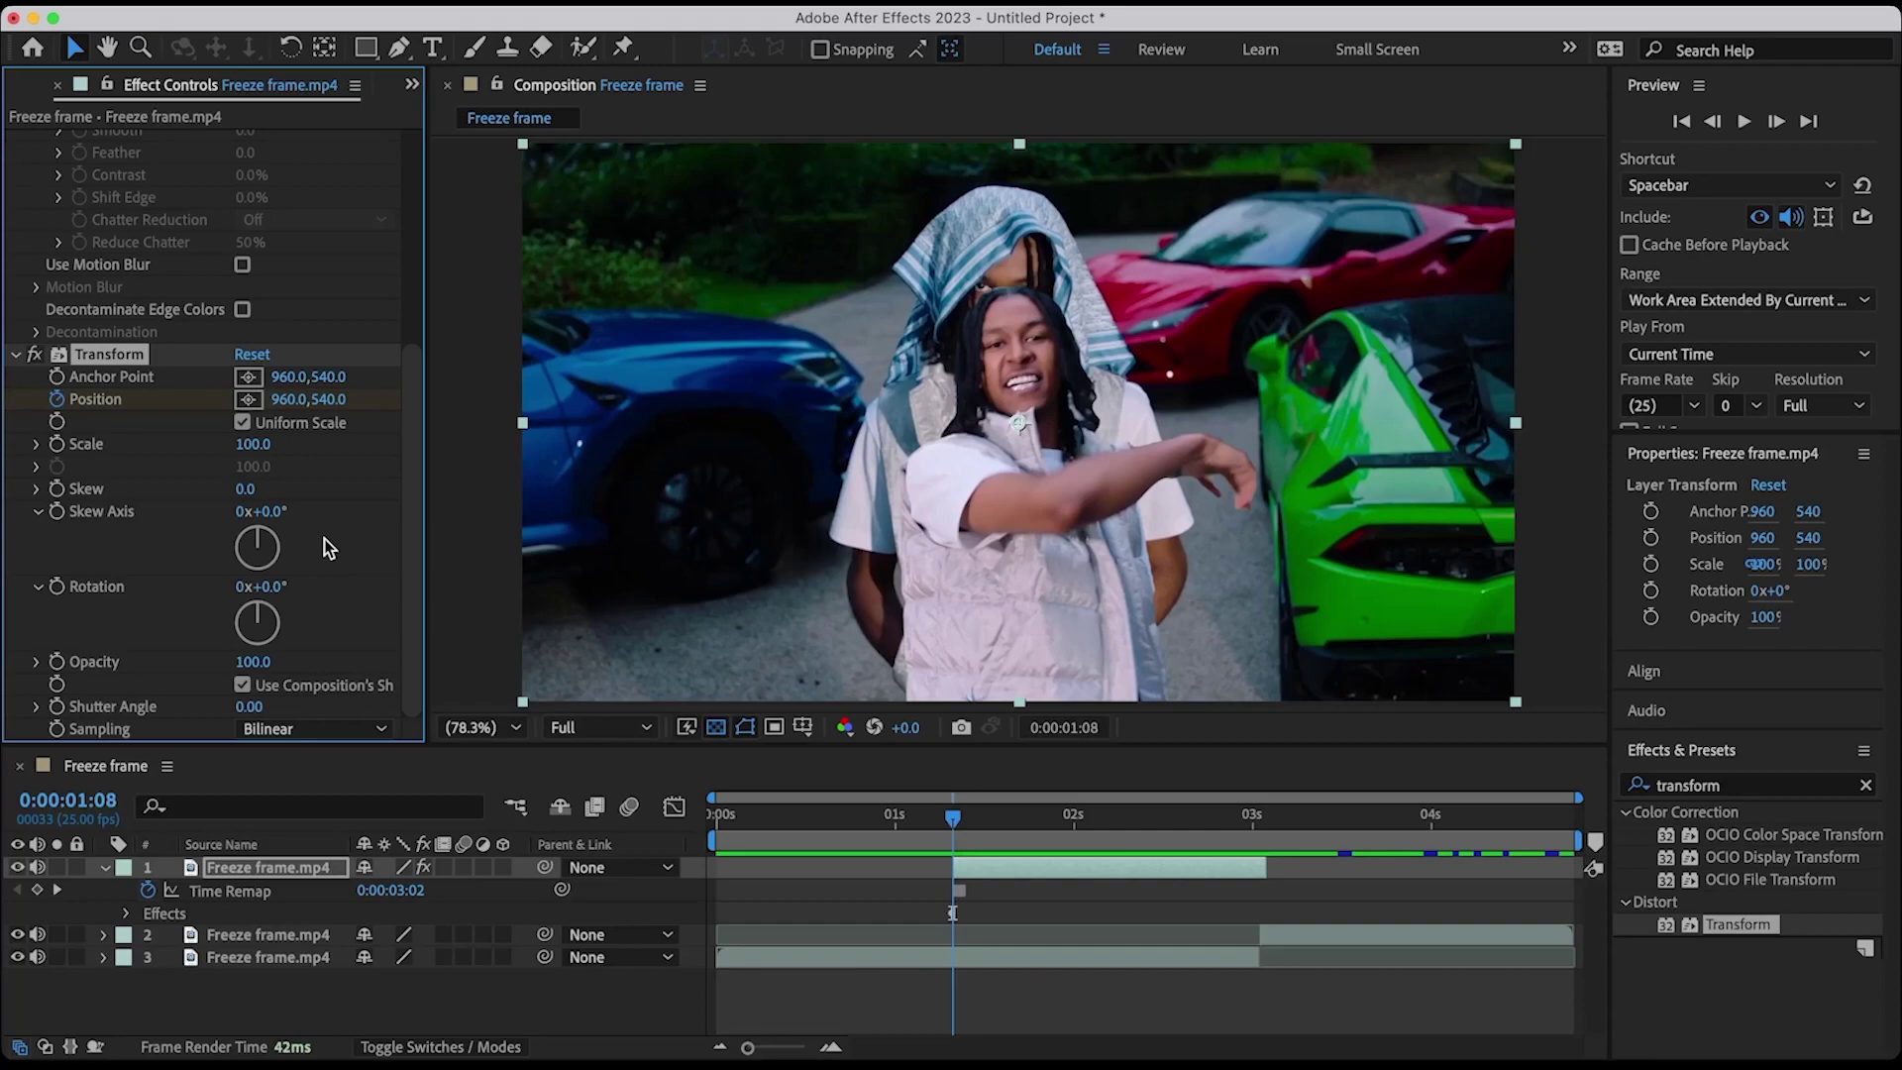
drag(289, 399, 285, 422)
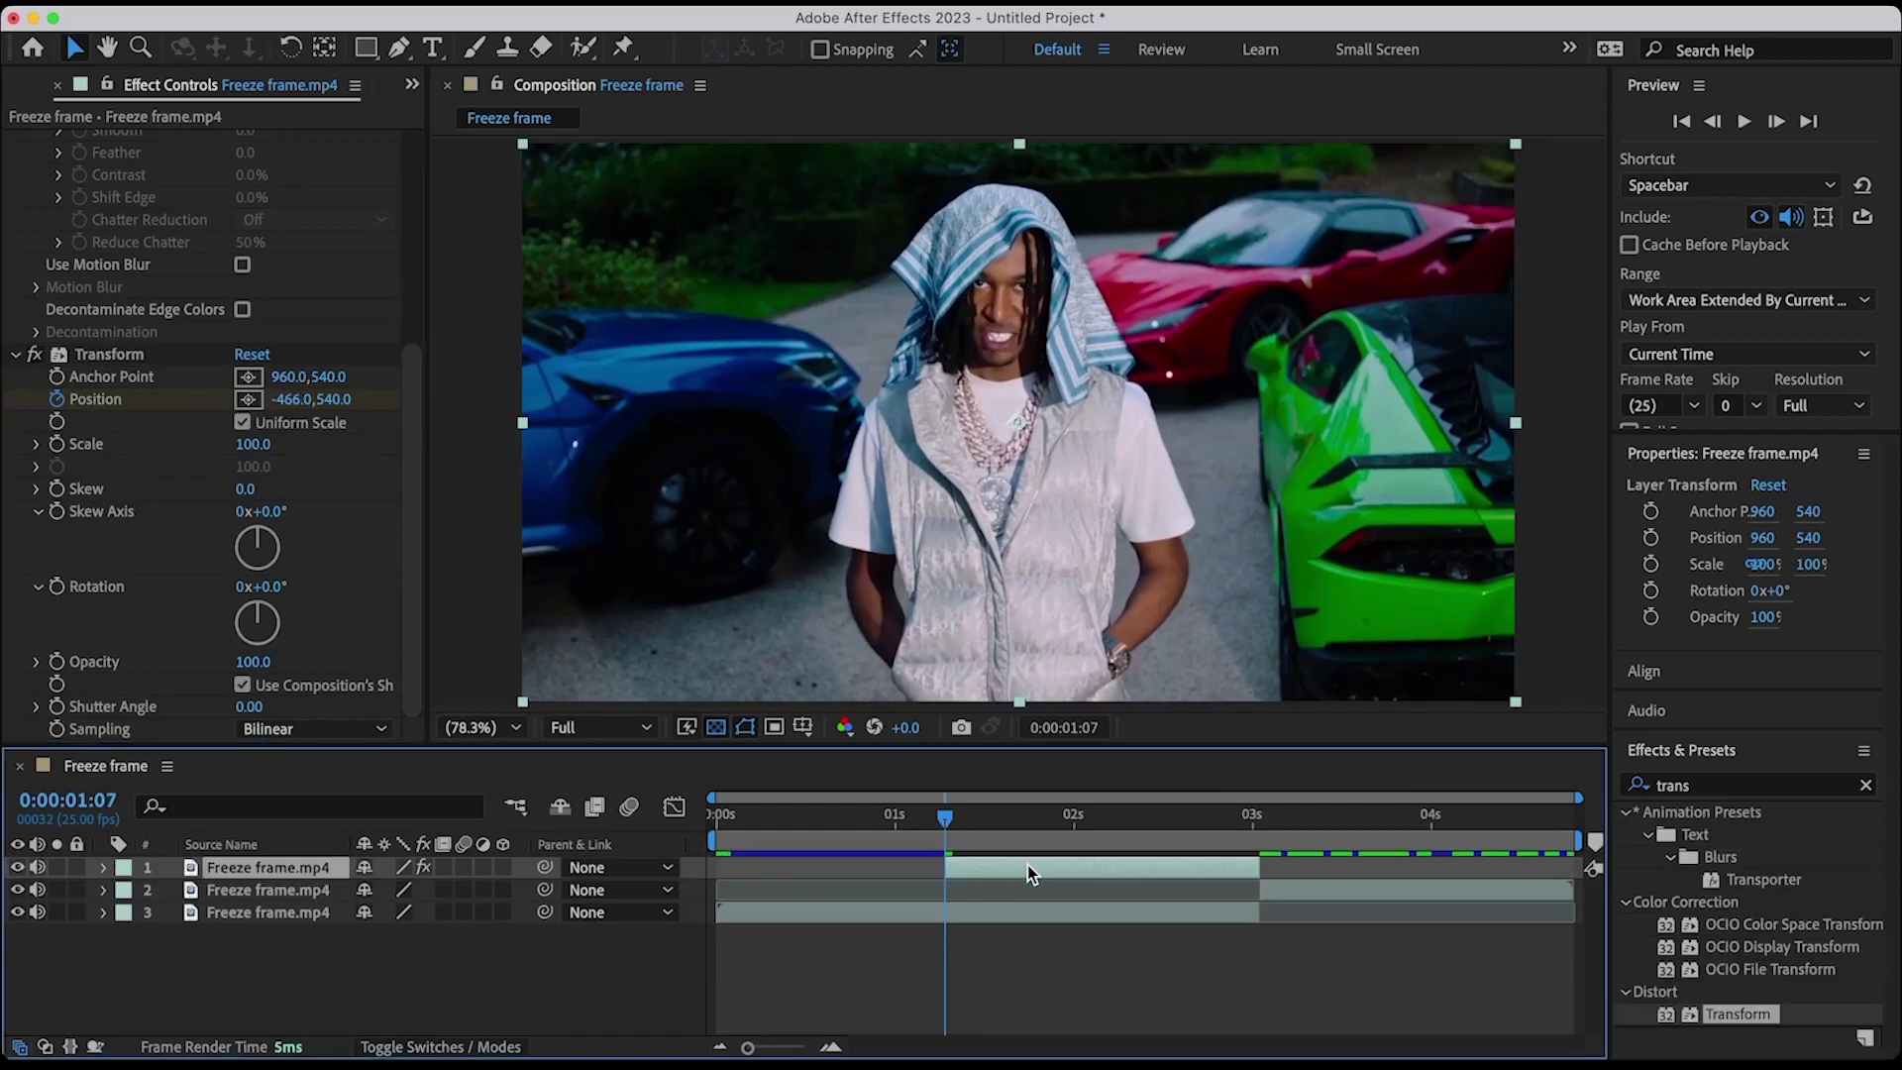
key(space)
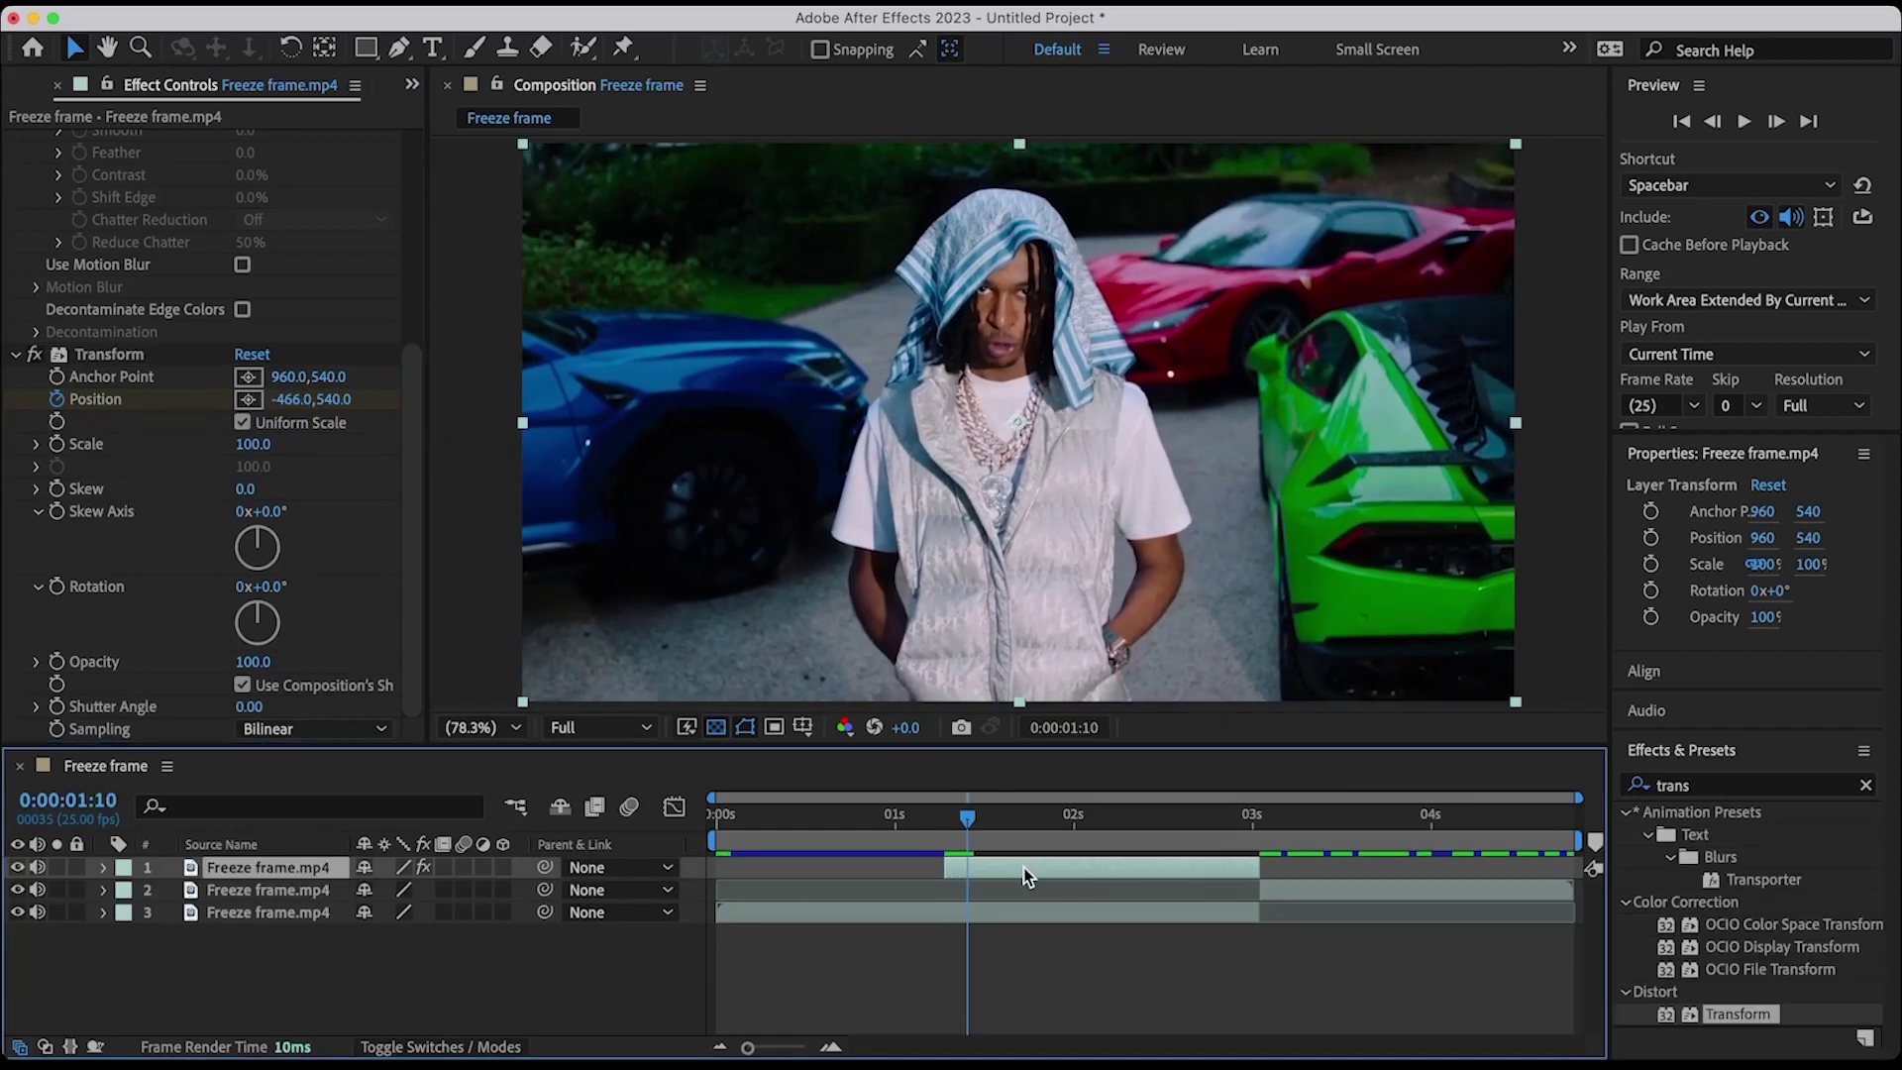
Step: Add a Position keyframe at 0:00:01:12 with X set to 960
key(u)
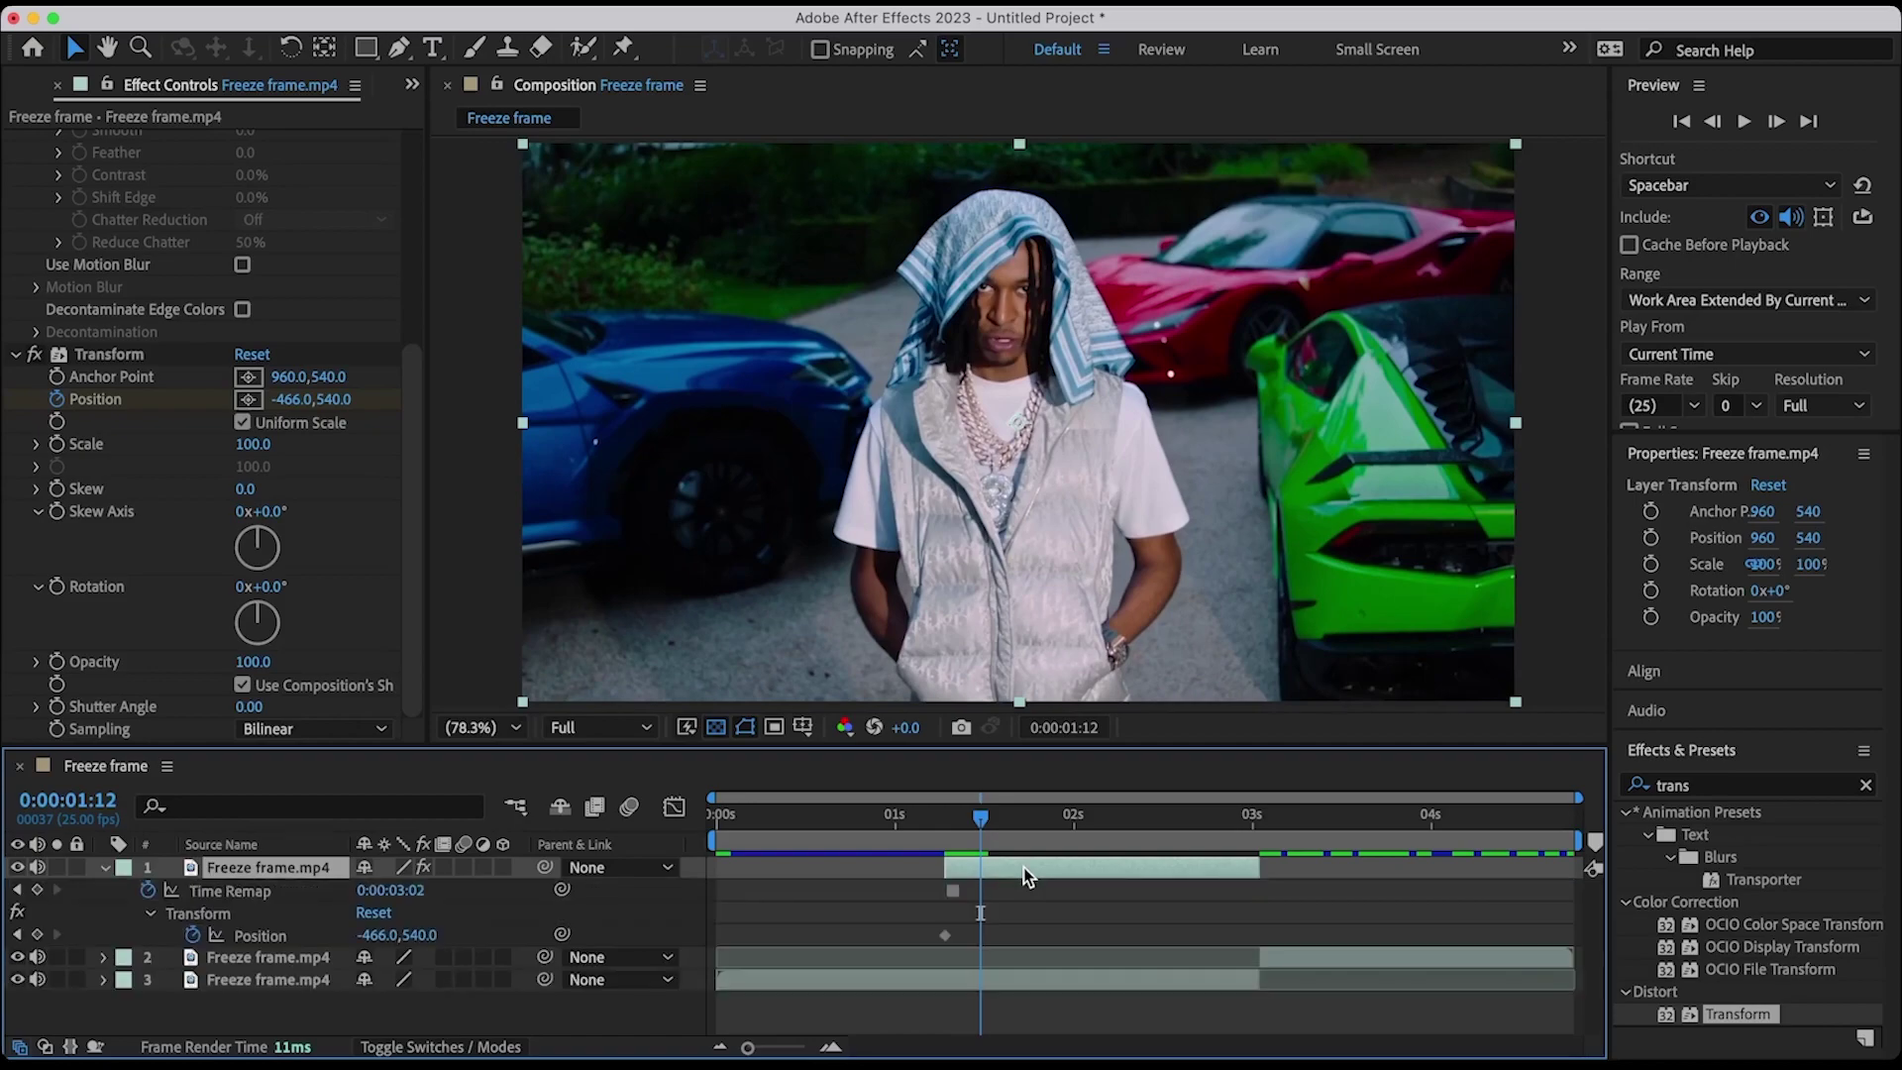
click(38, 934)
click(382, 935)
text(960)
key(Return)
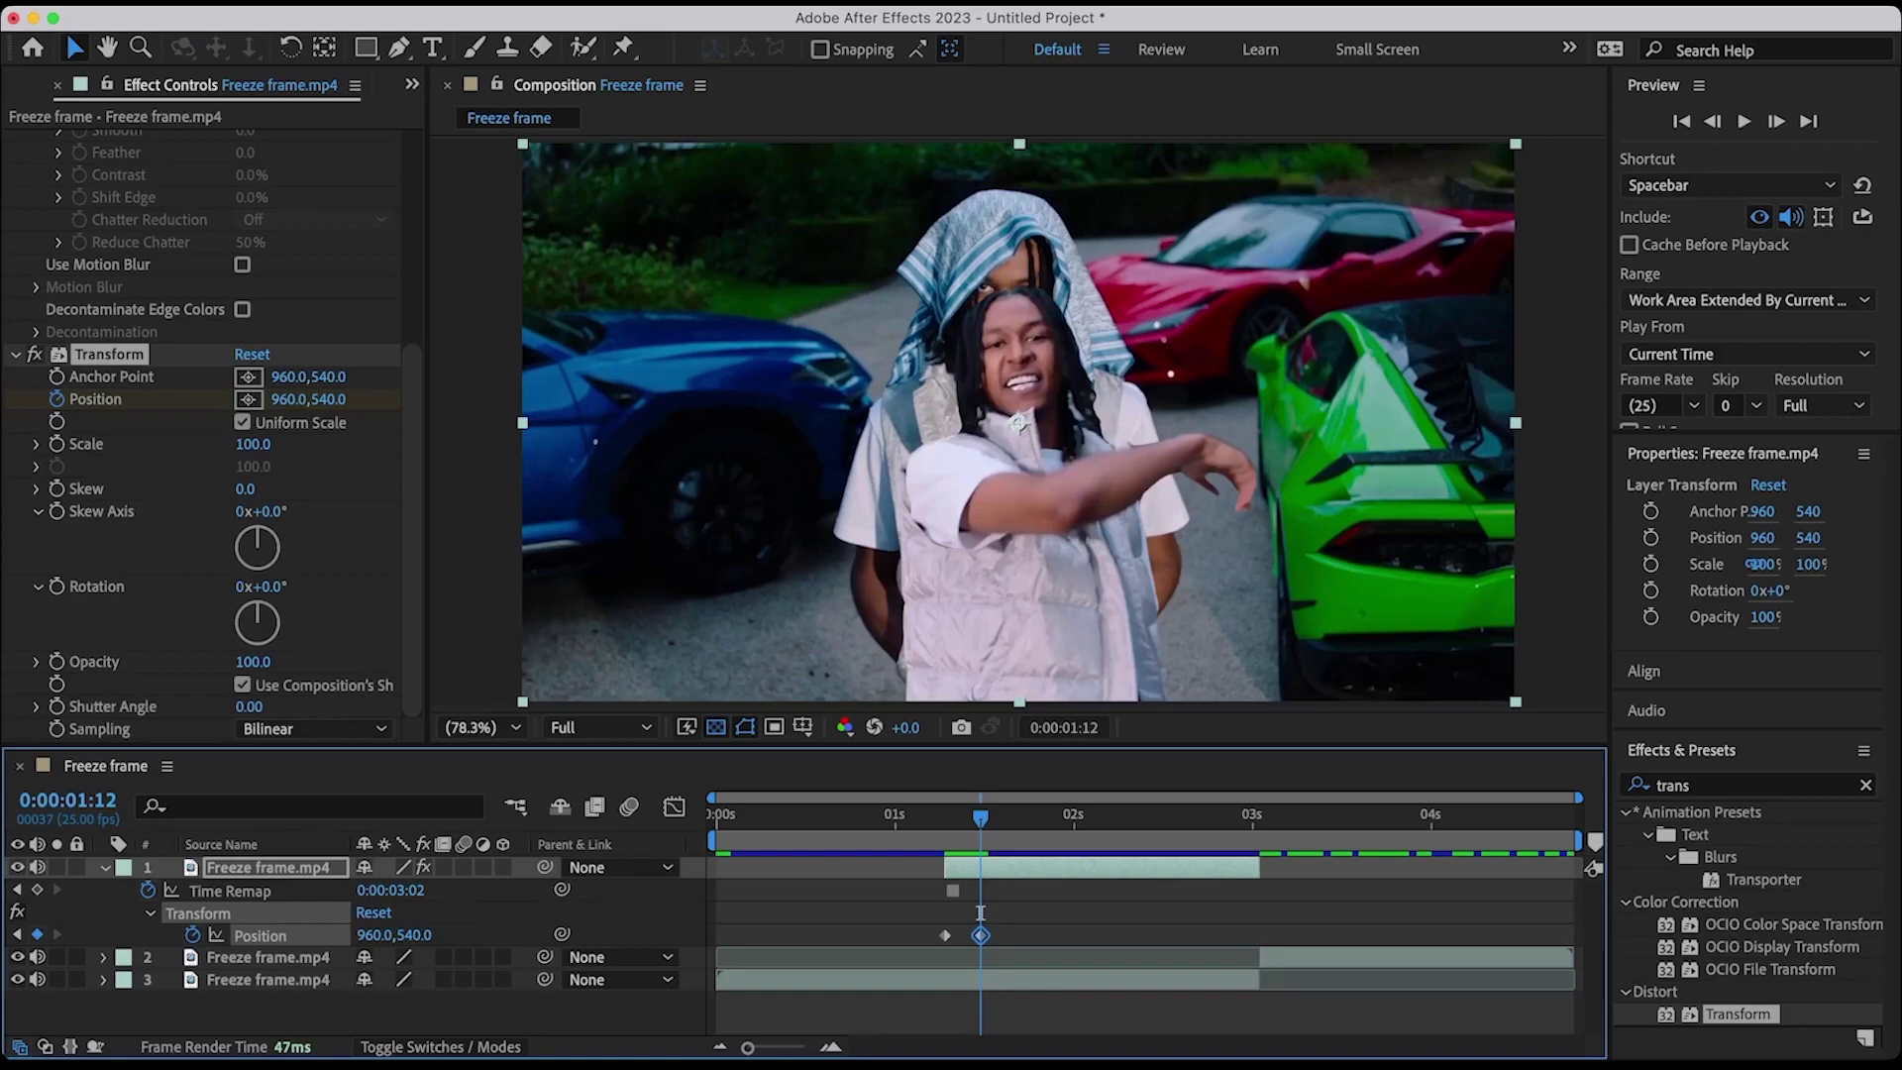
Step: Enable motion blur on the frozen layer and for the composition
click(629, 806)
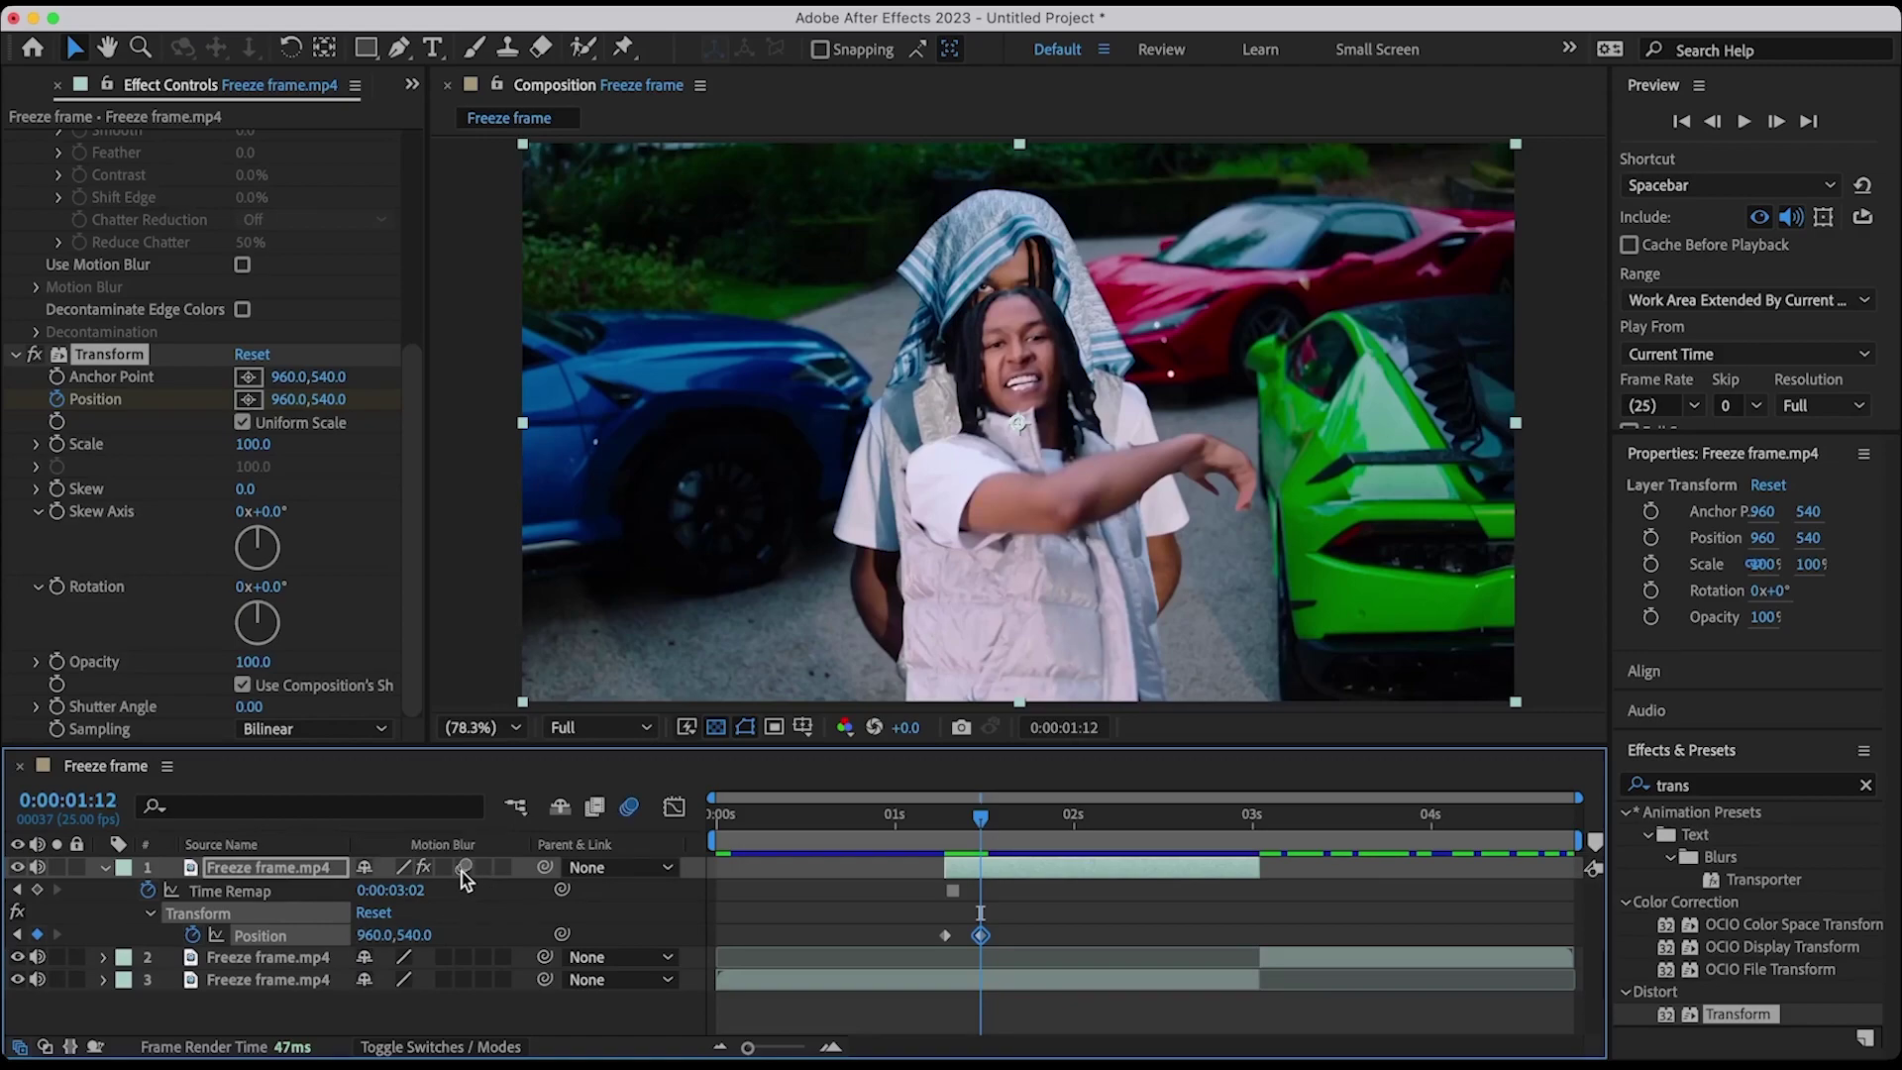
click(464, 868)
key(u)
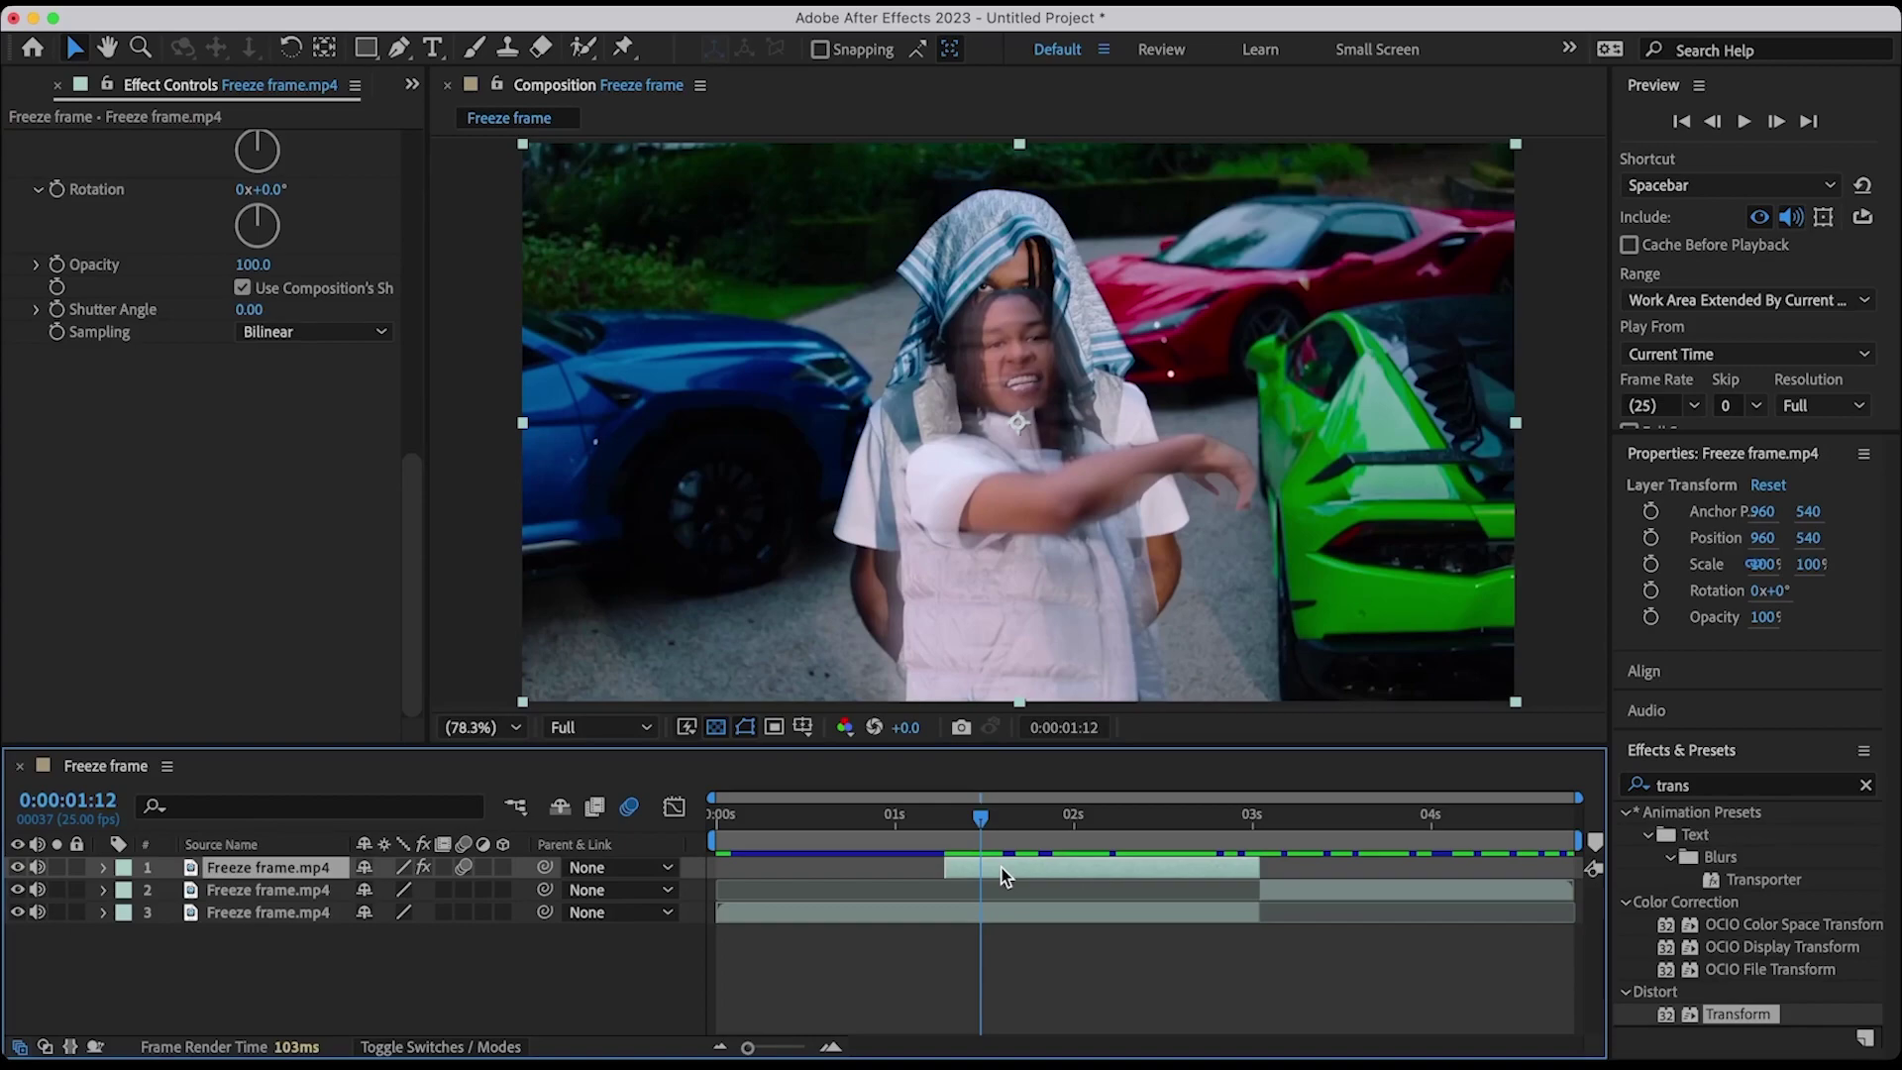
Step: Duplicate the frozen cutout, delete the copy's Roto Brush & Refine Edge, and trim it to start at 1:12
key(super+d)
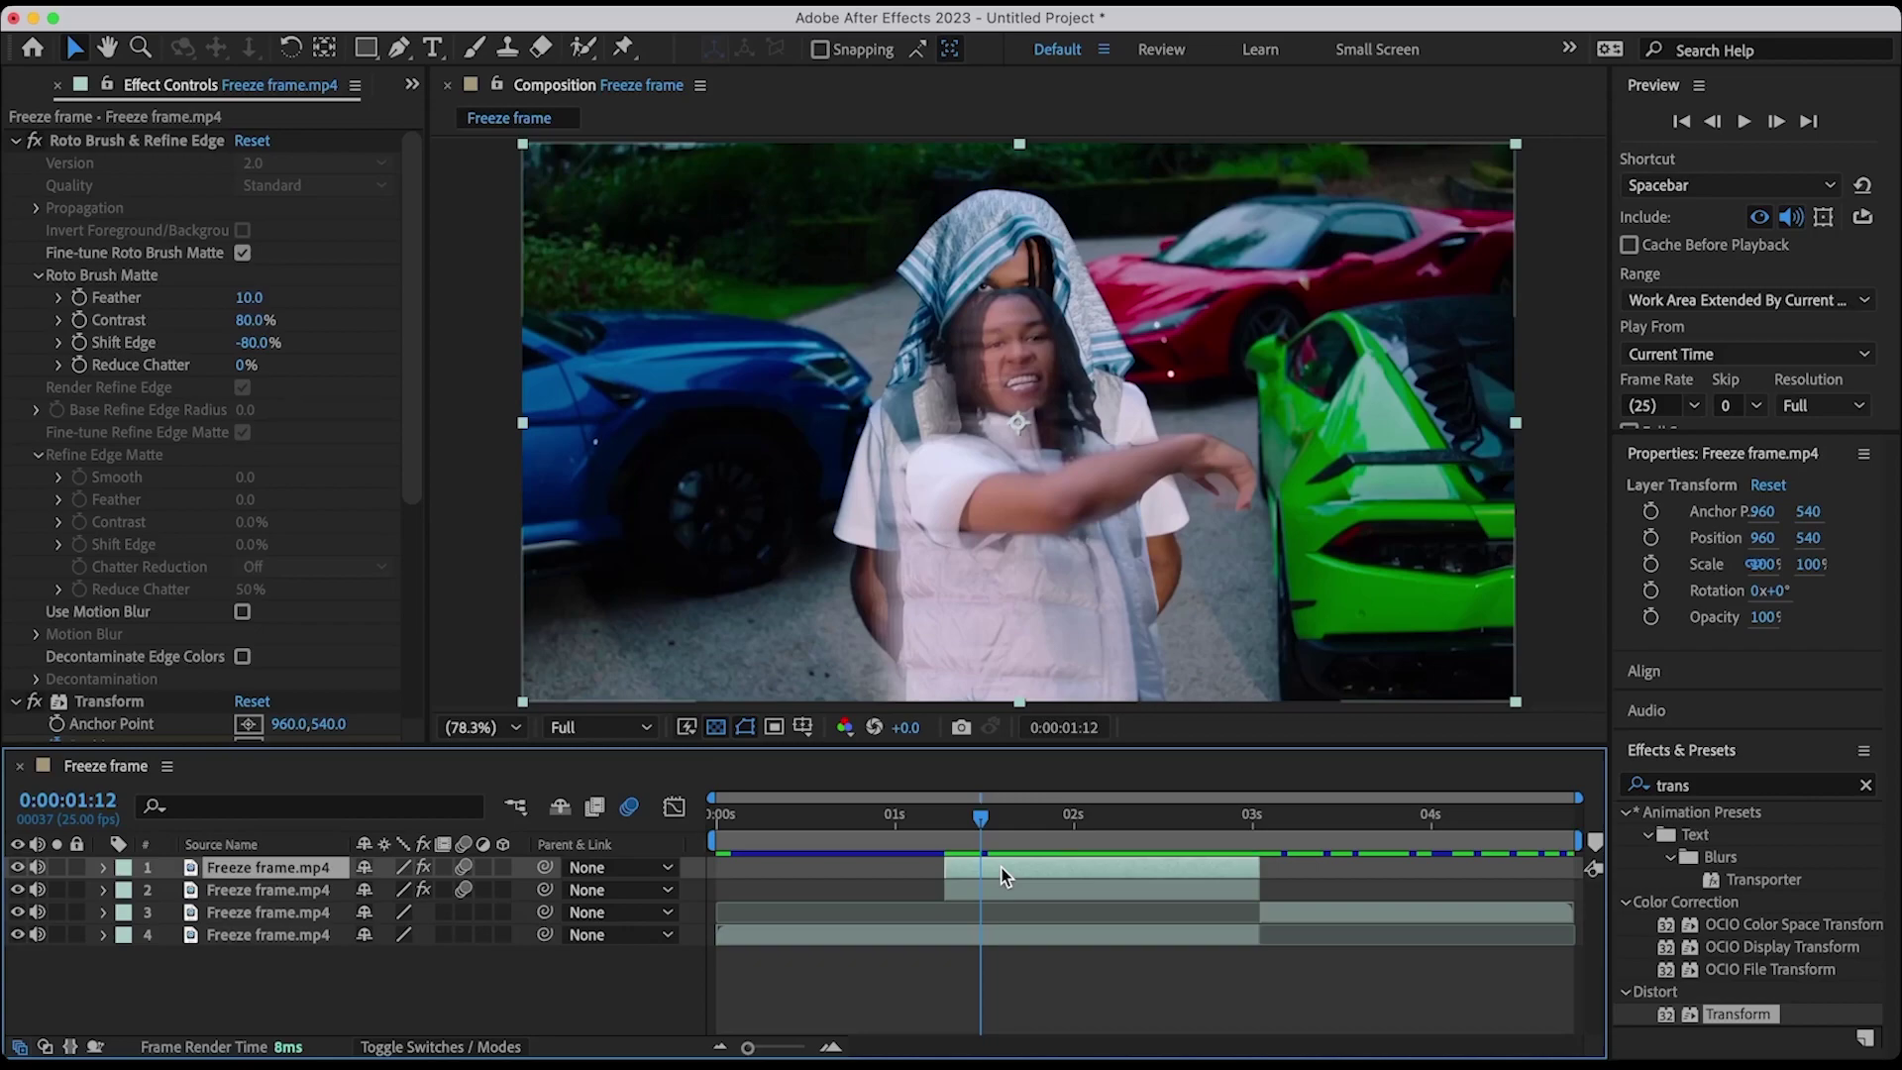
key(u)
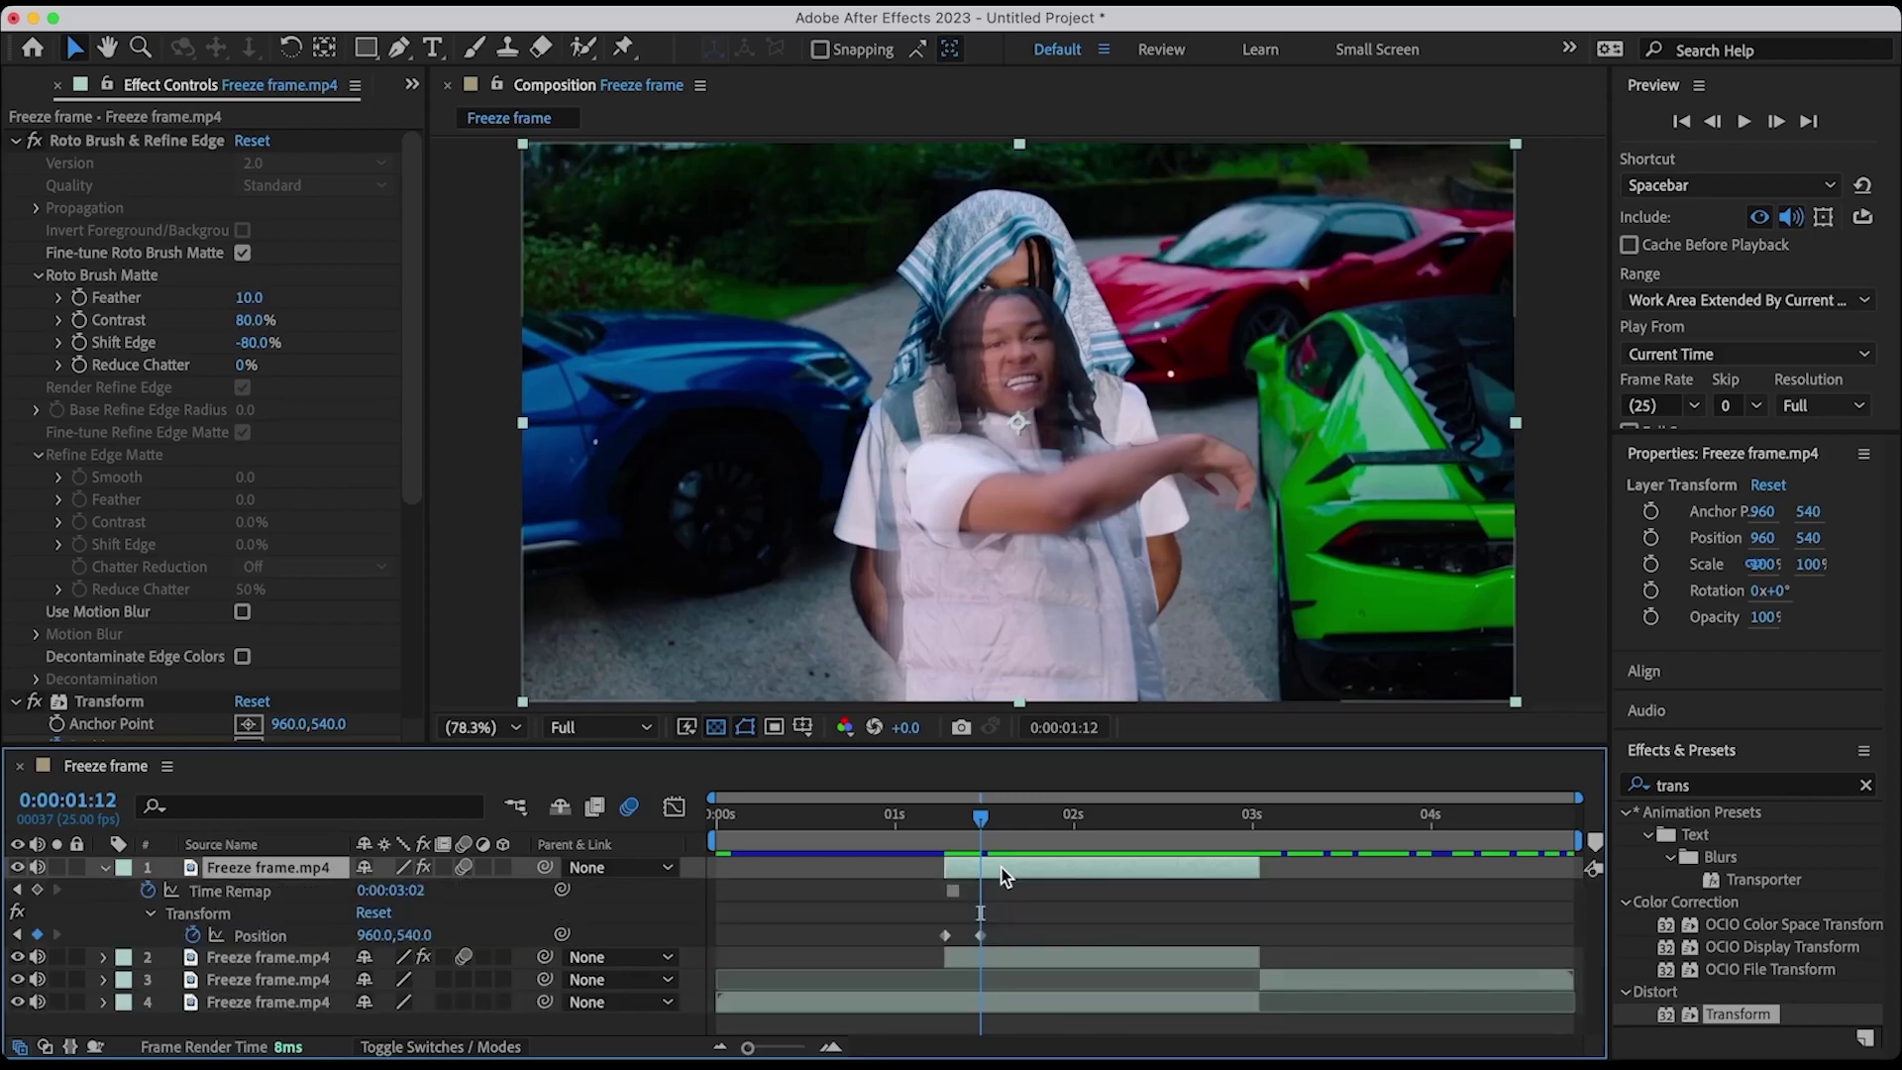
click(963, 966)
key(u)
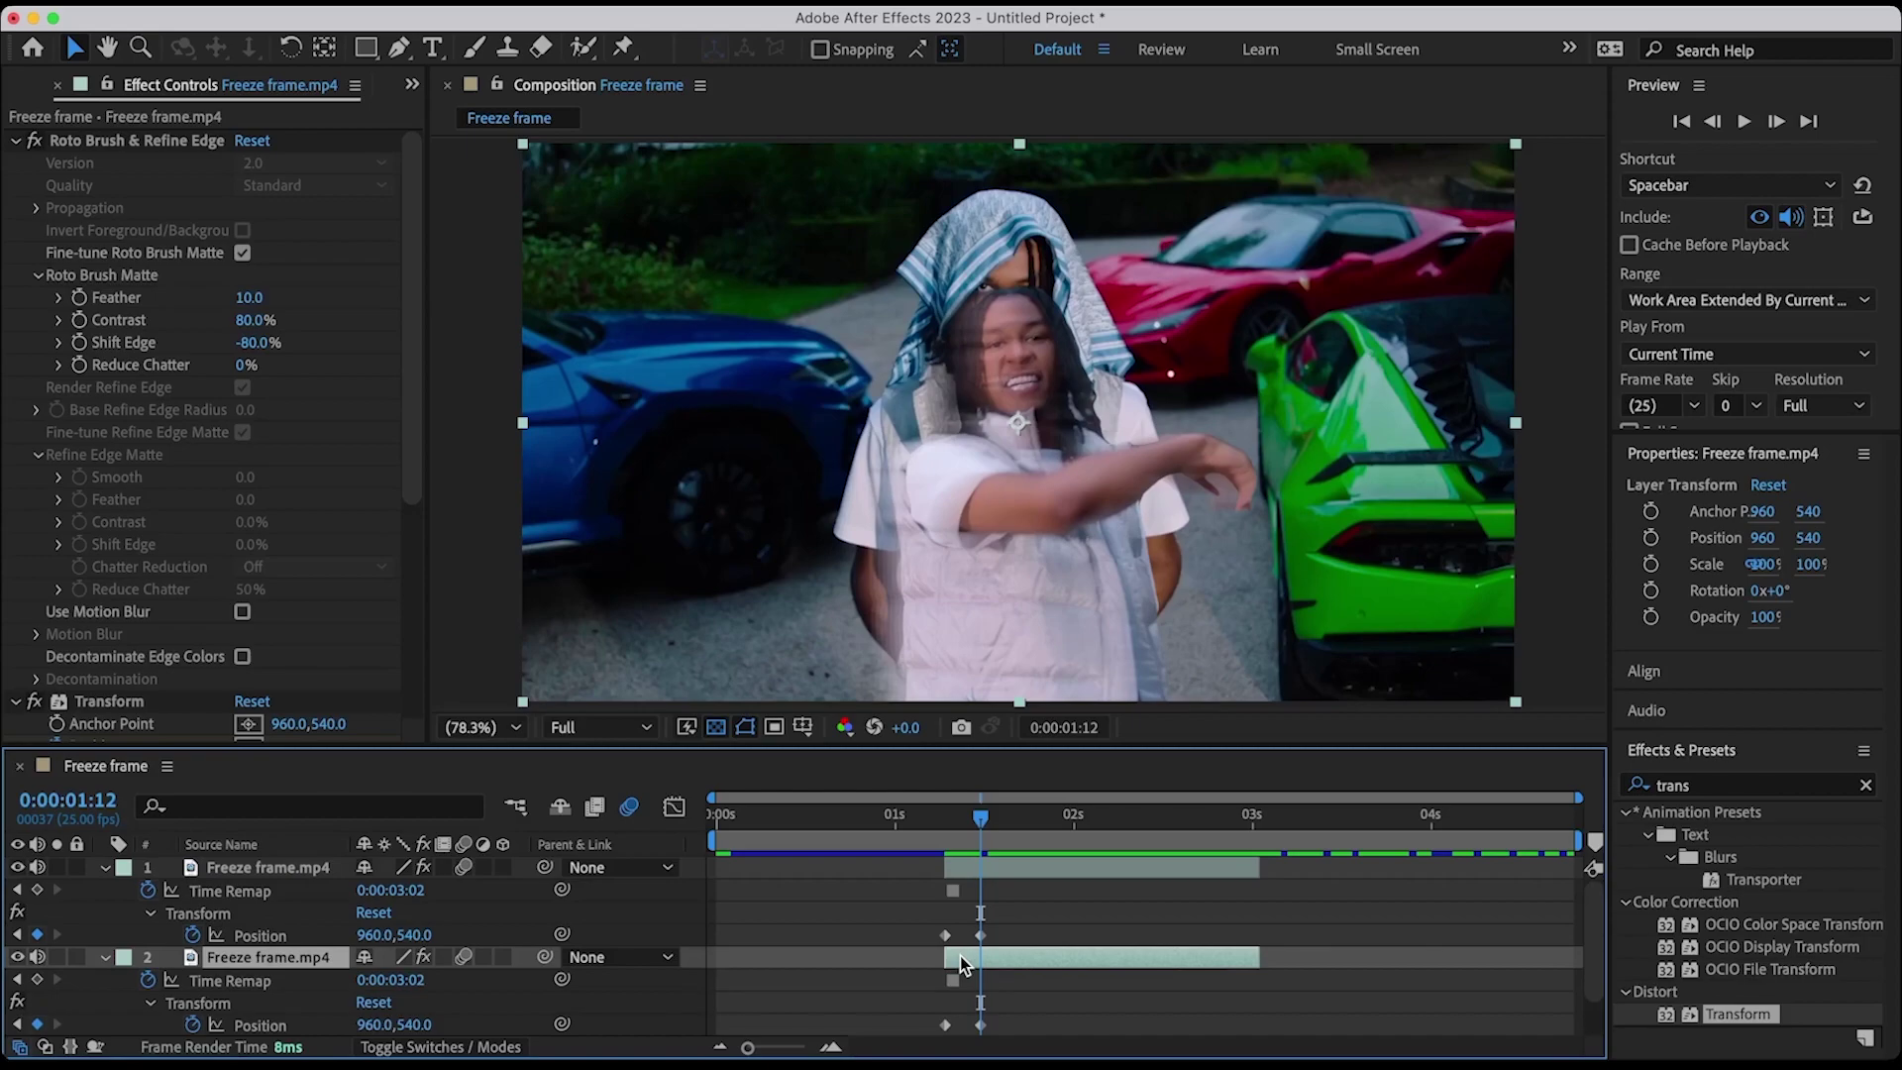
click(140, 140)
key(Delete)
click(664, 917)
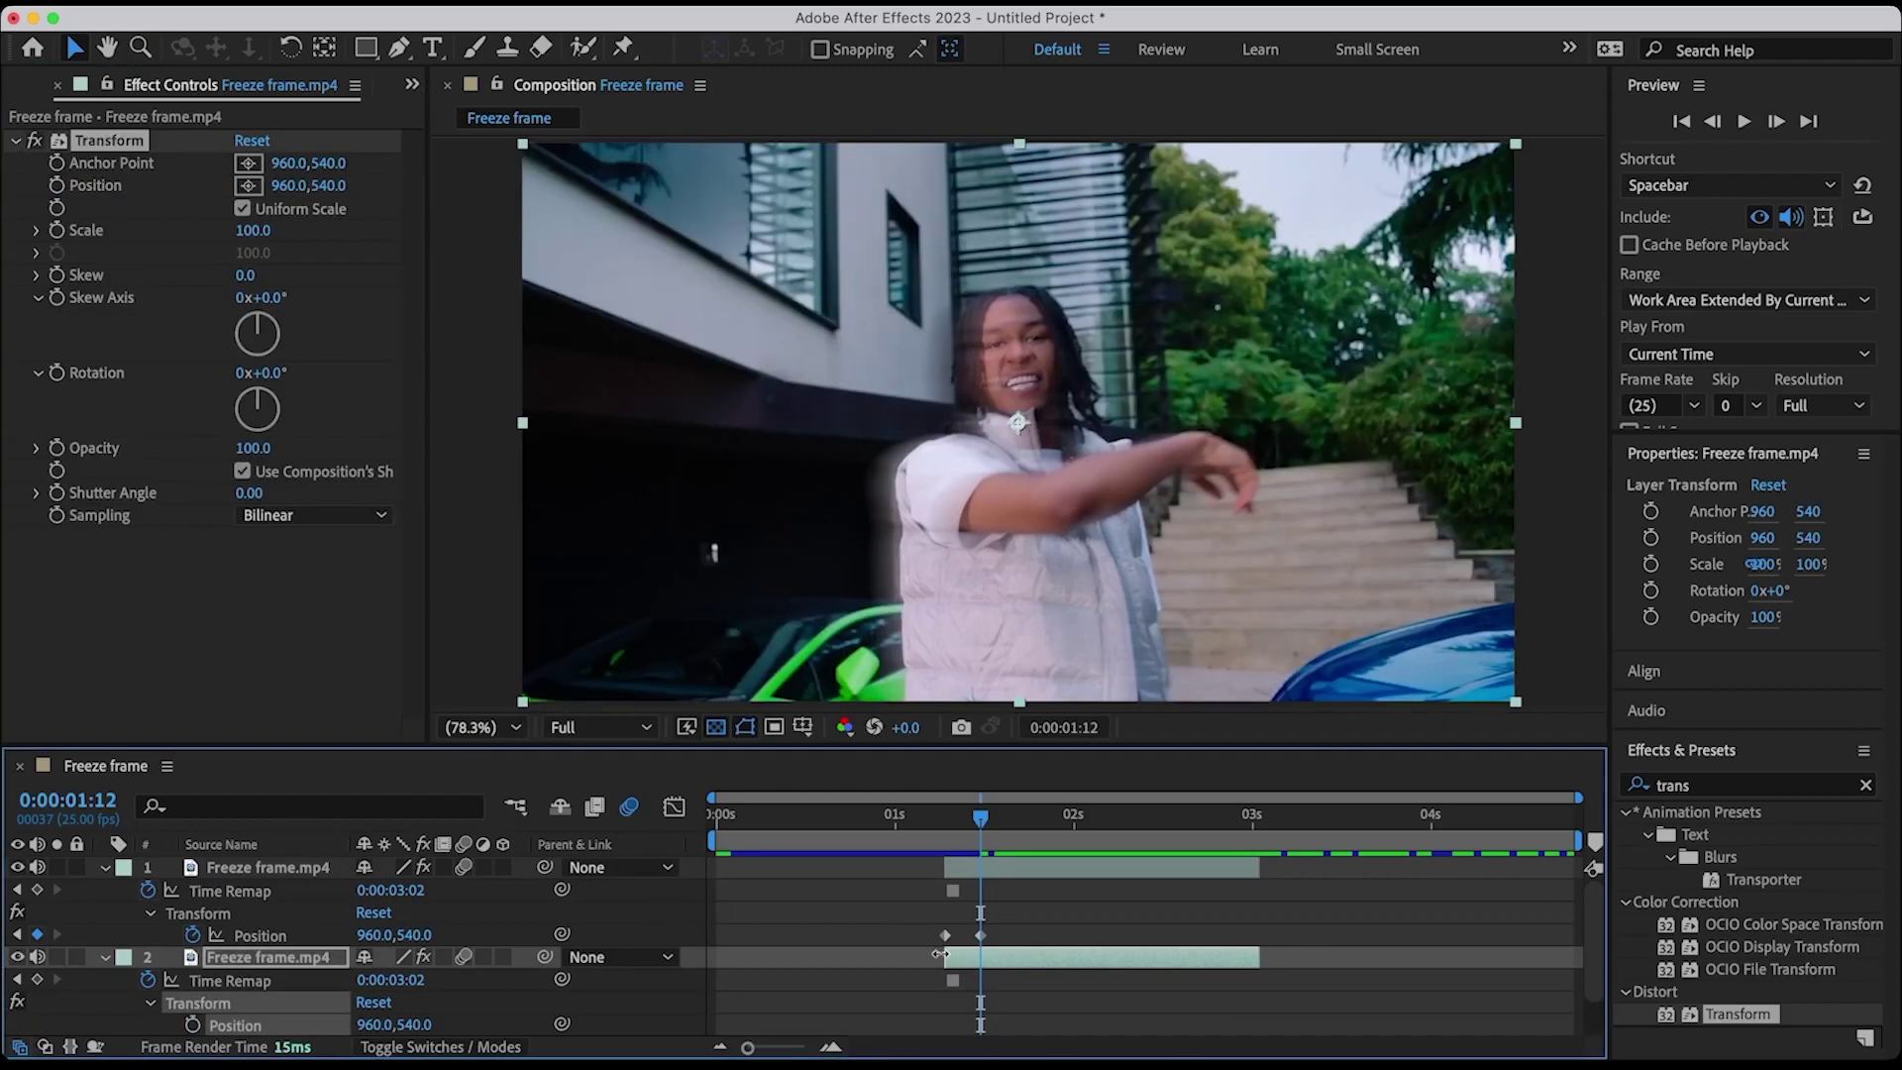
drag(945, 956, 976, 953)
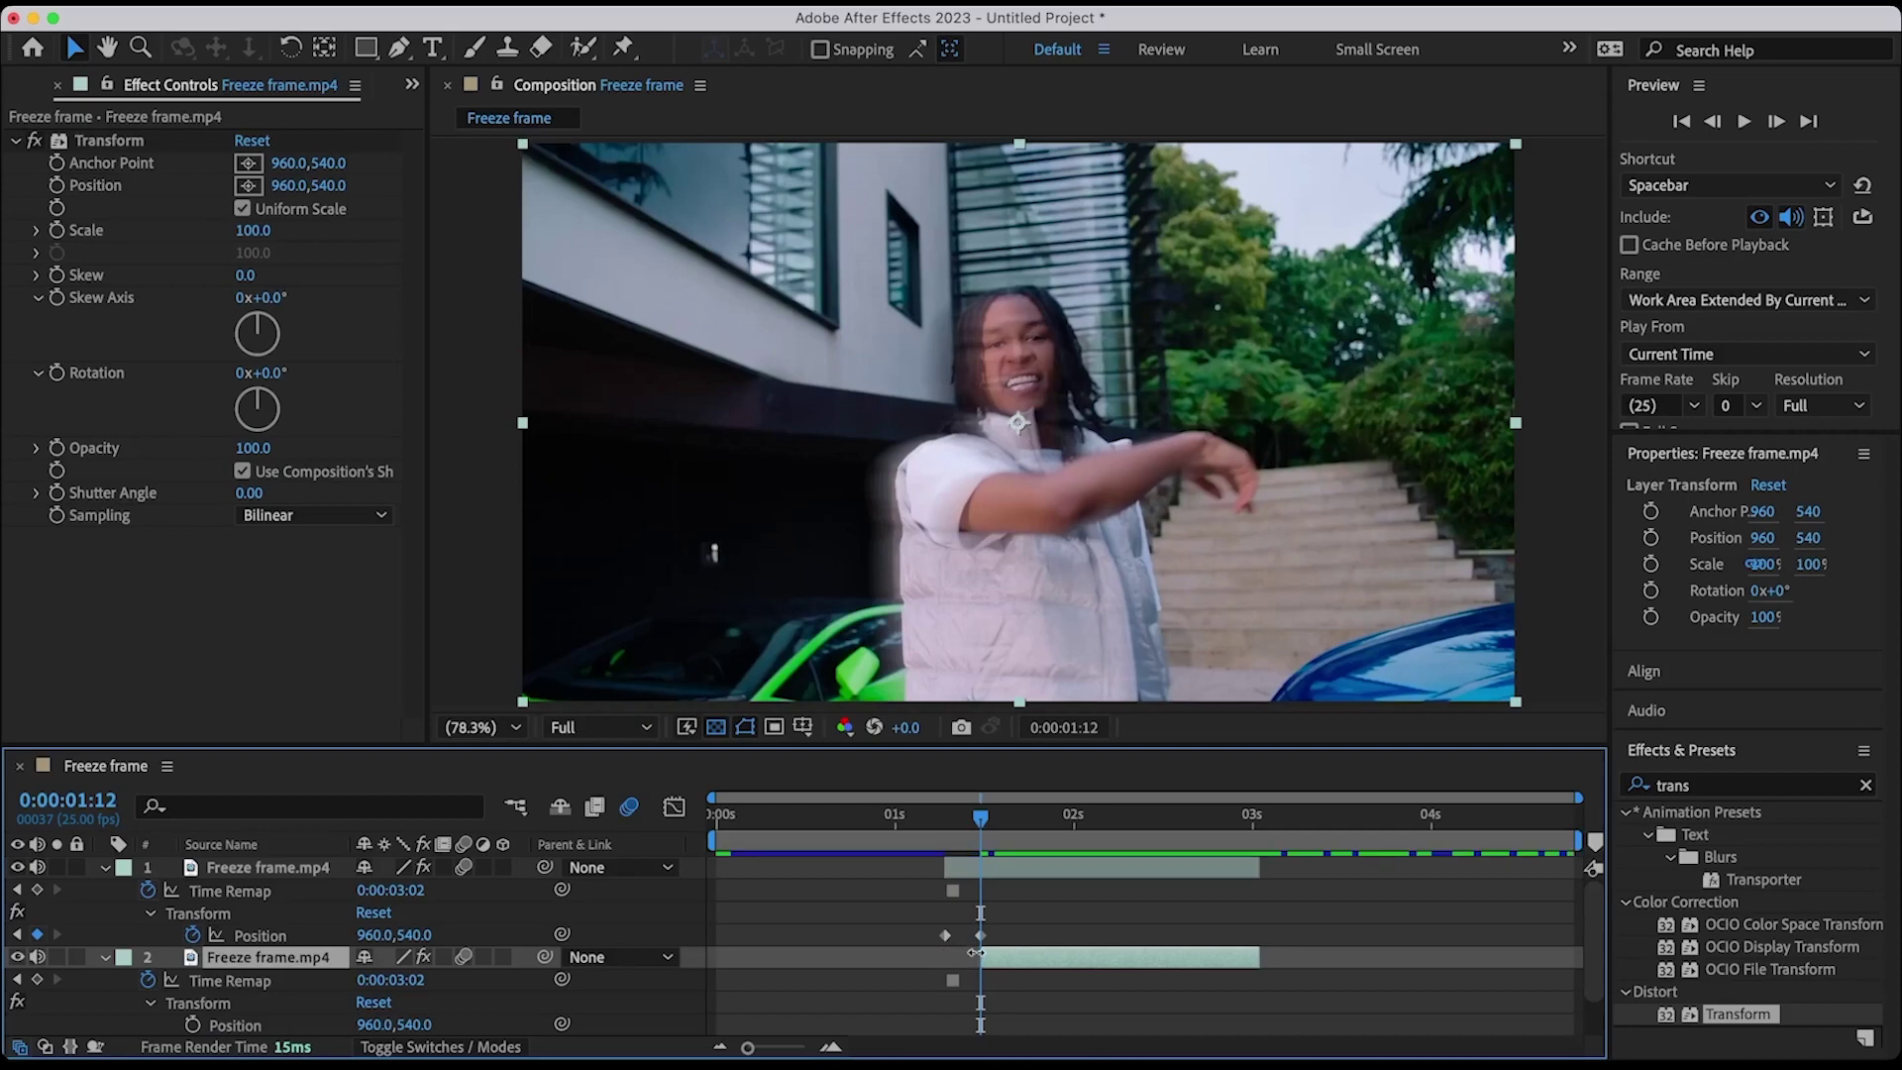
key(u)
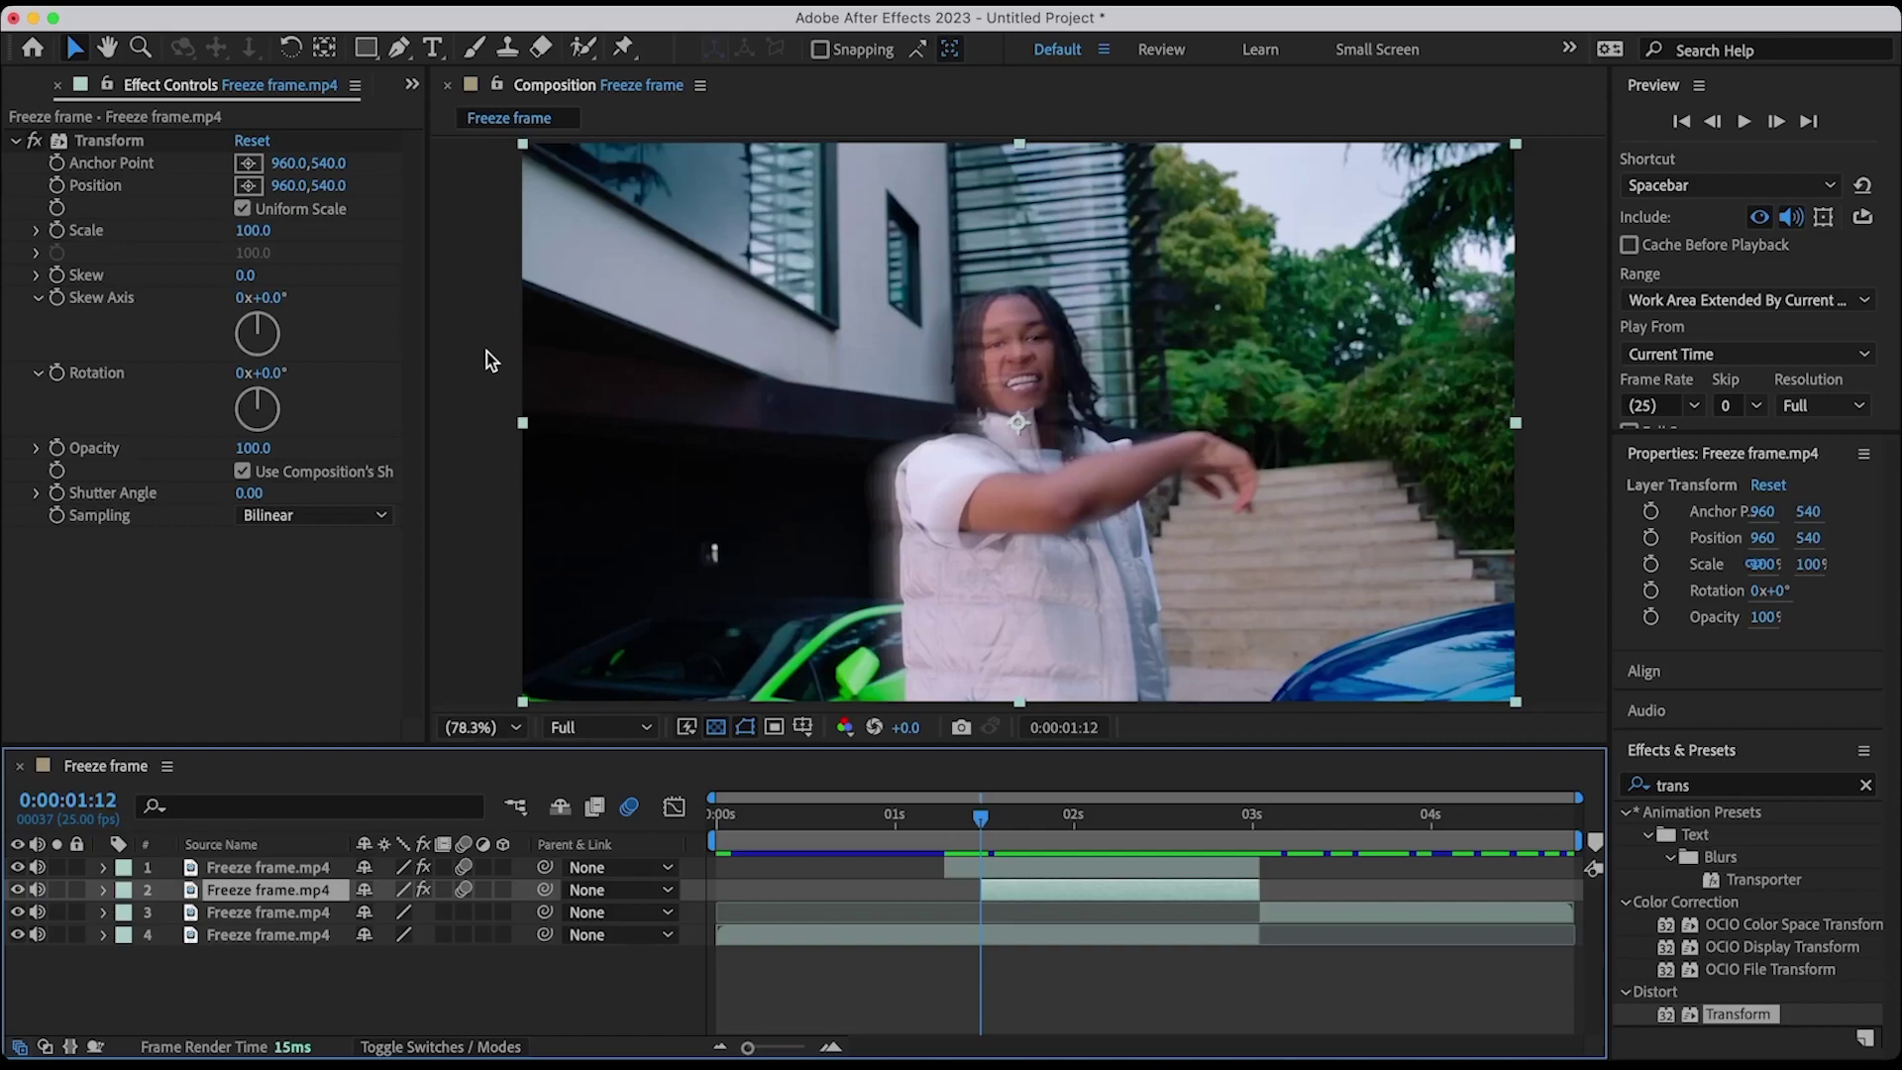
Step: Add Position and Scale keyframes to layer 2's Transform effect at 0:00:02:18
click(58, 189)
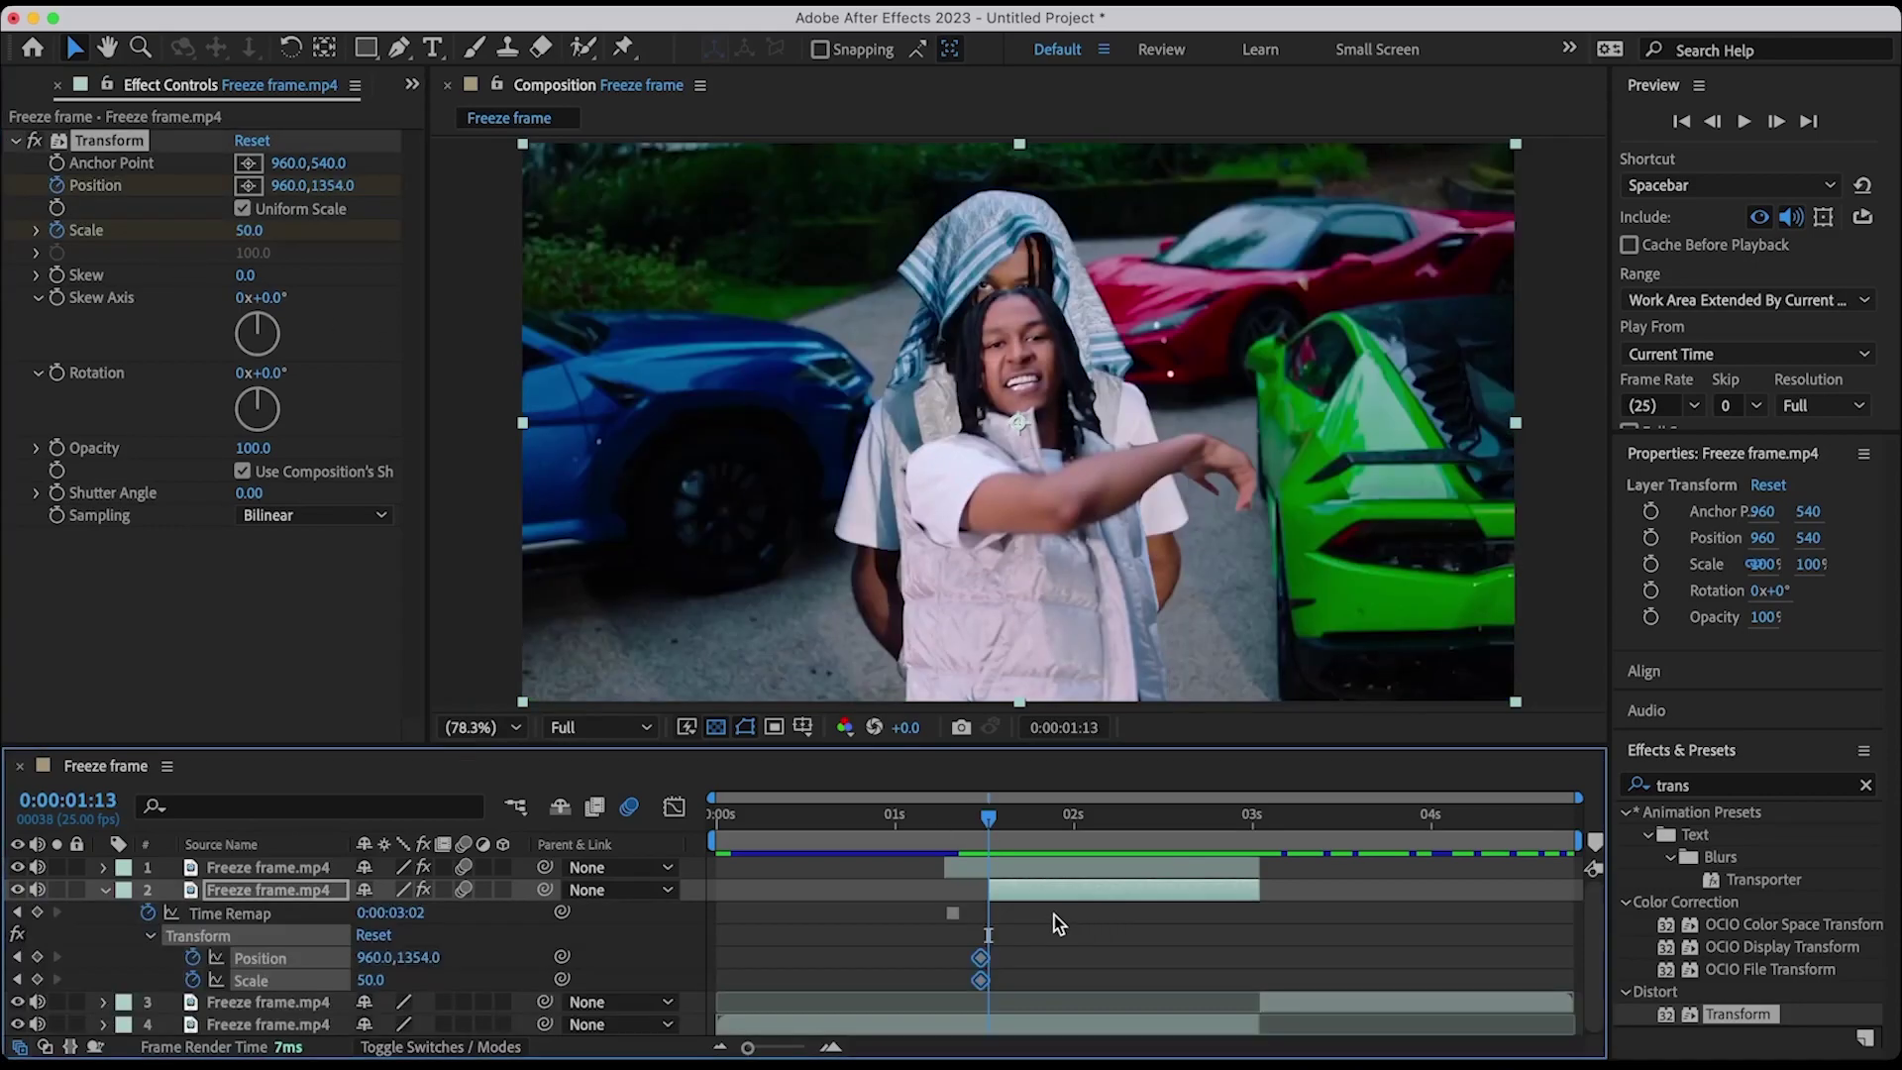
drag(982, 985, 989, 979)
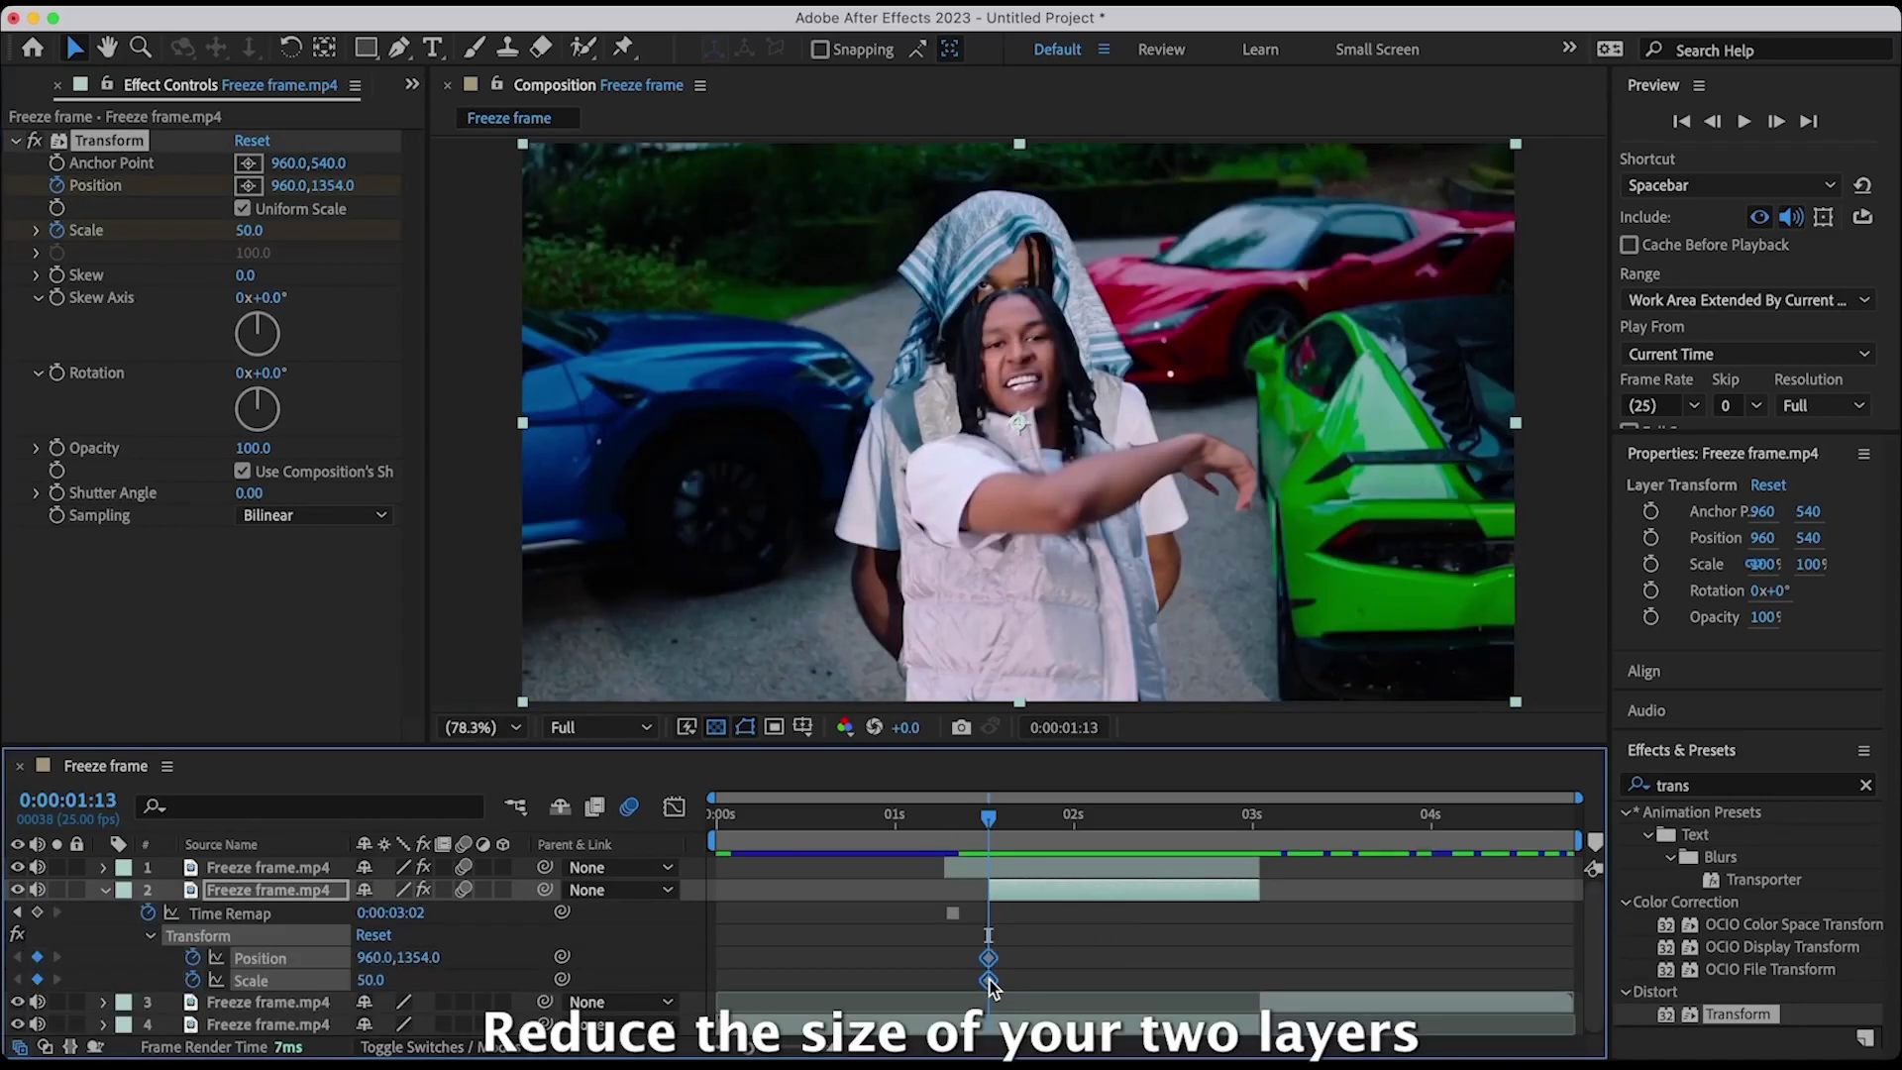
drag(990, 818, 950, 824)
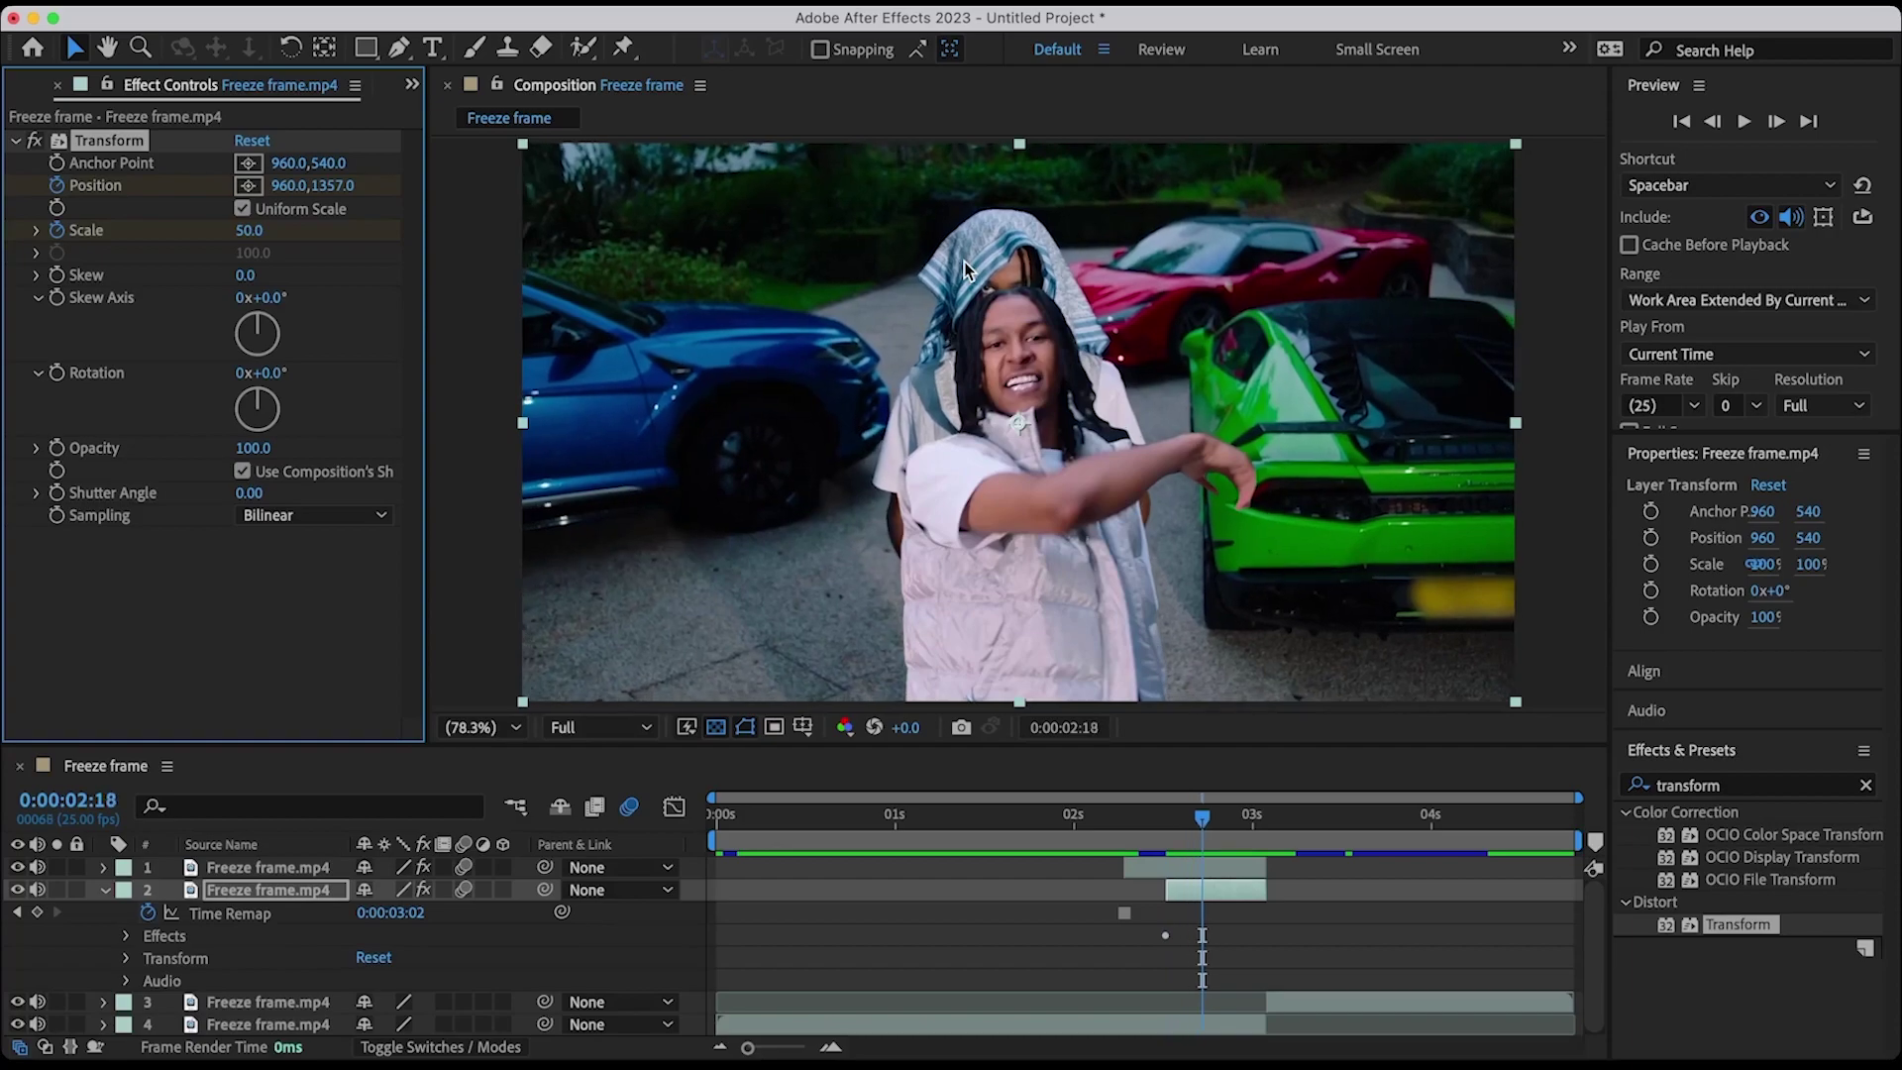
click(126, 936)
click(148, 958)
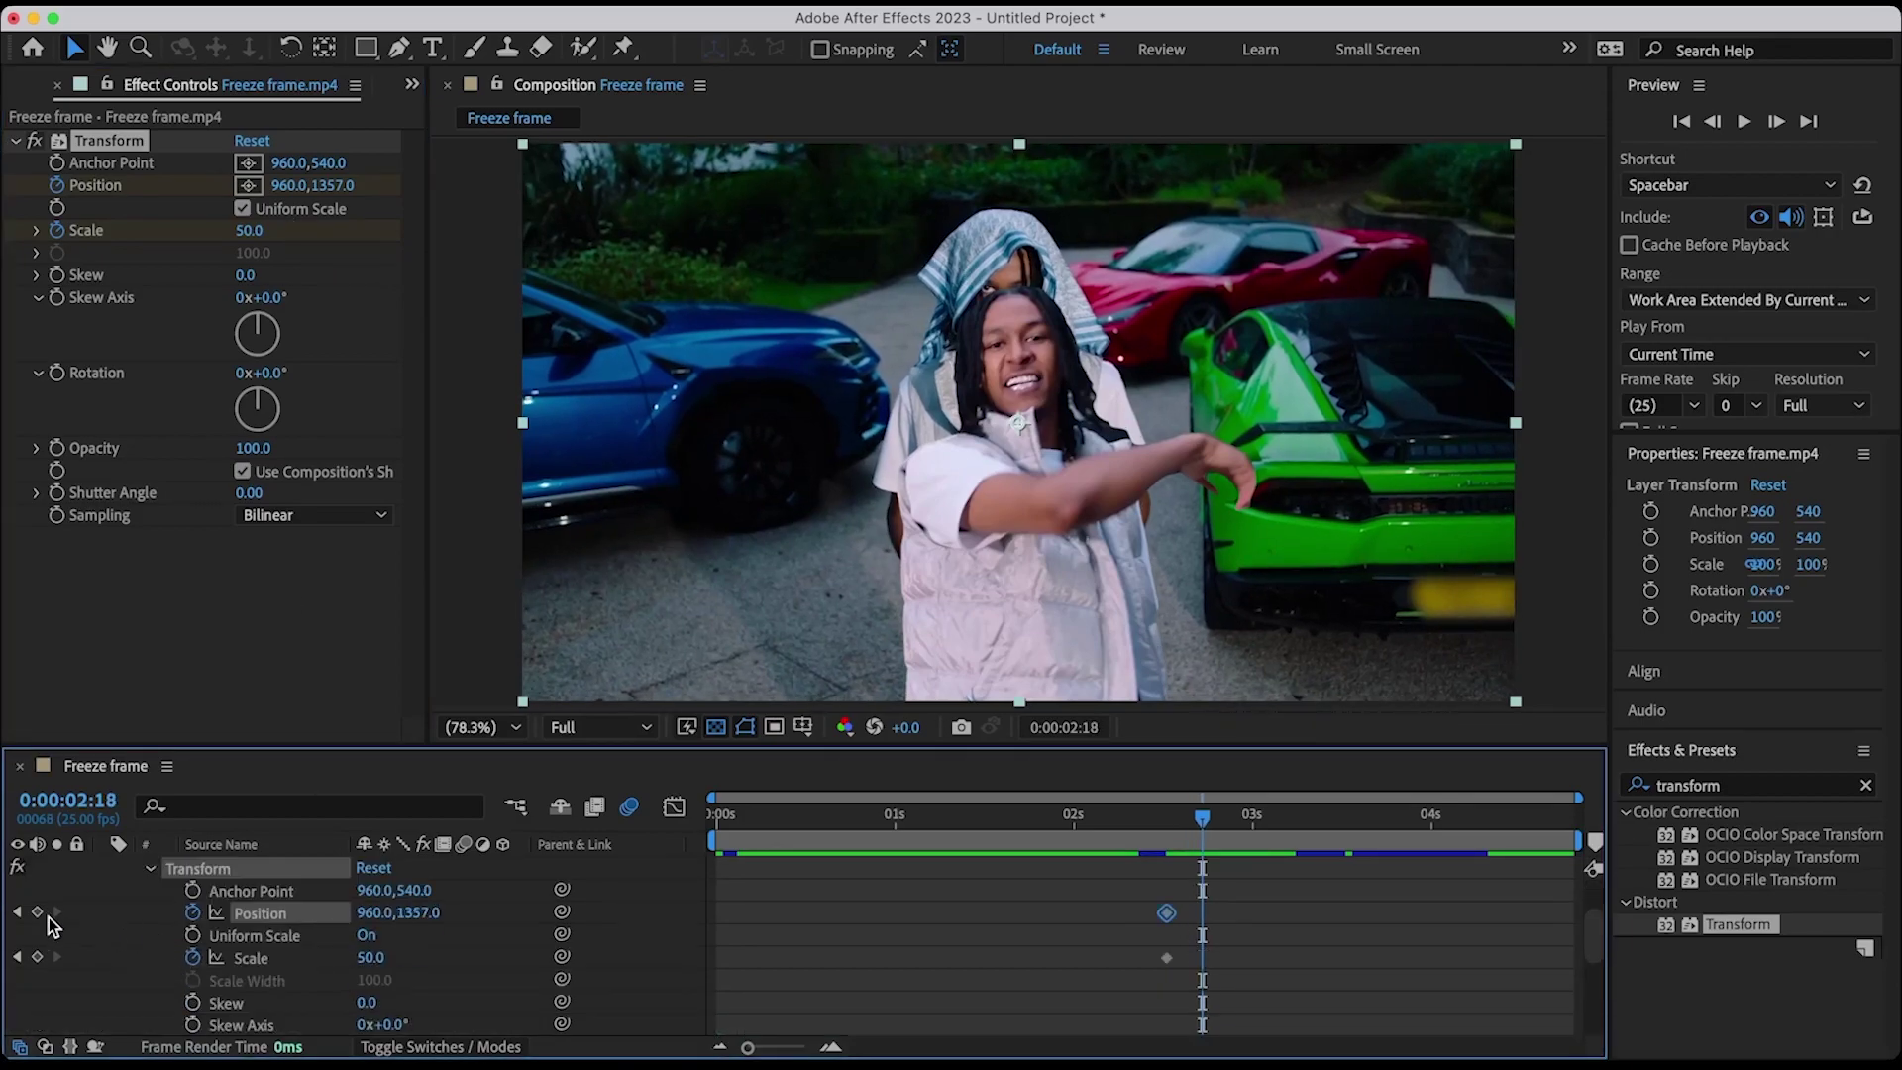
click(38, 912)
click(37, 956)
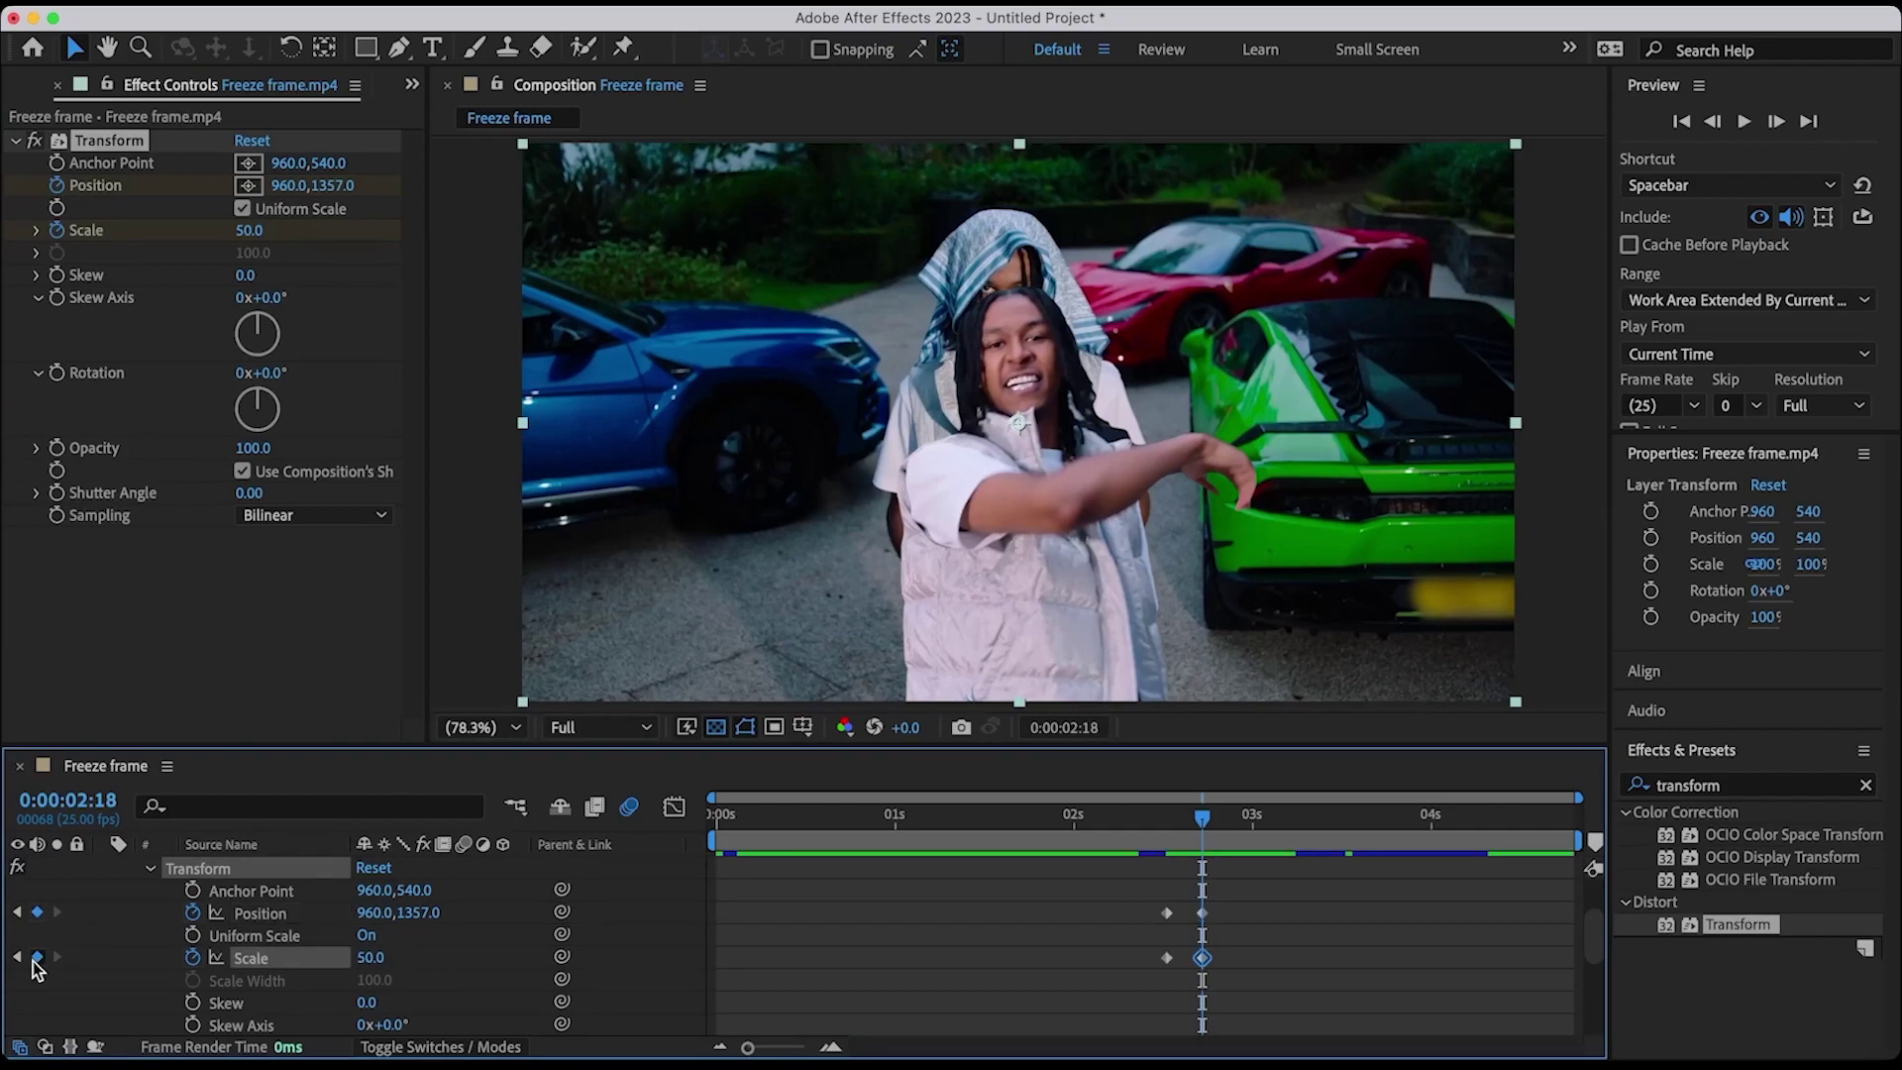
Step: Add matching Scale and Position keyframes two frames later at 0:00:02:20
key(Page_Down)
key(Page_Down)
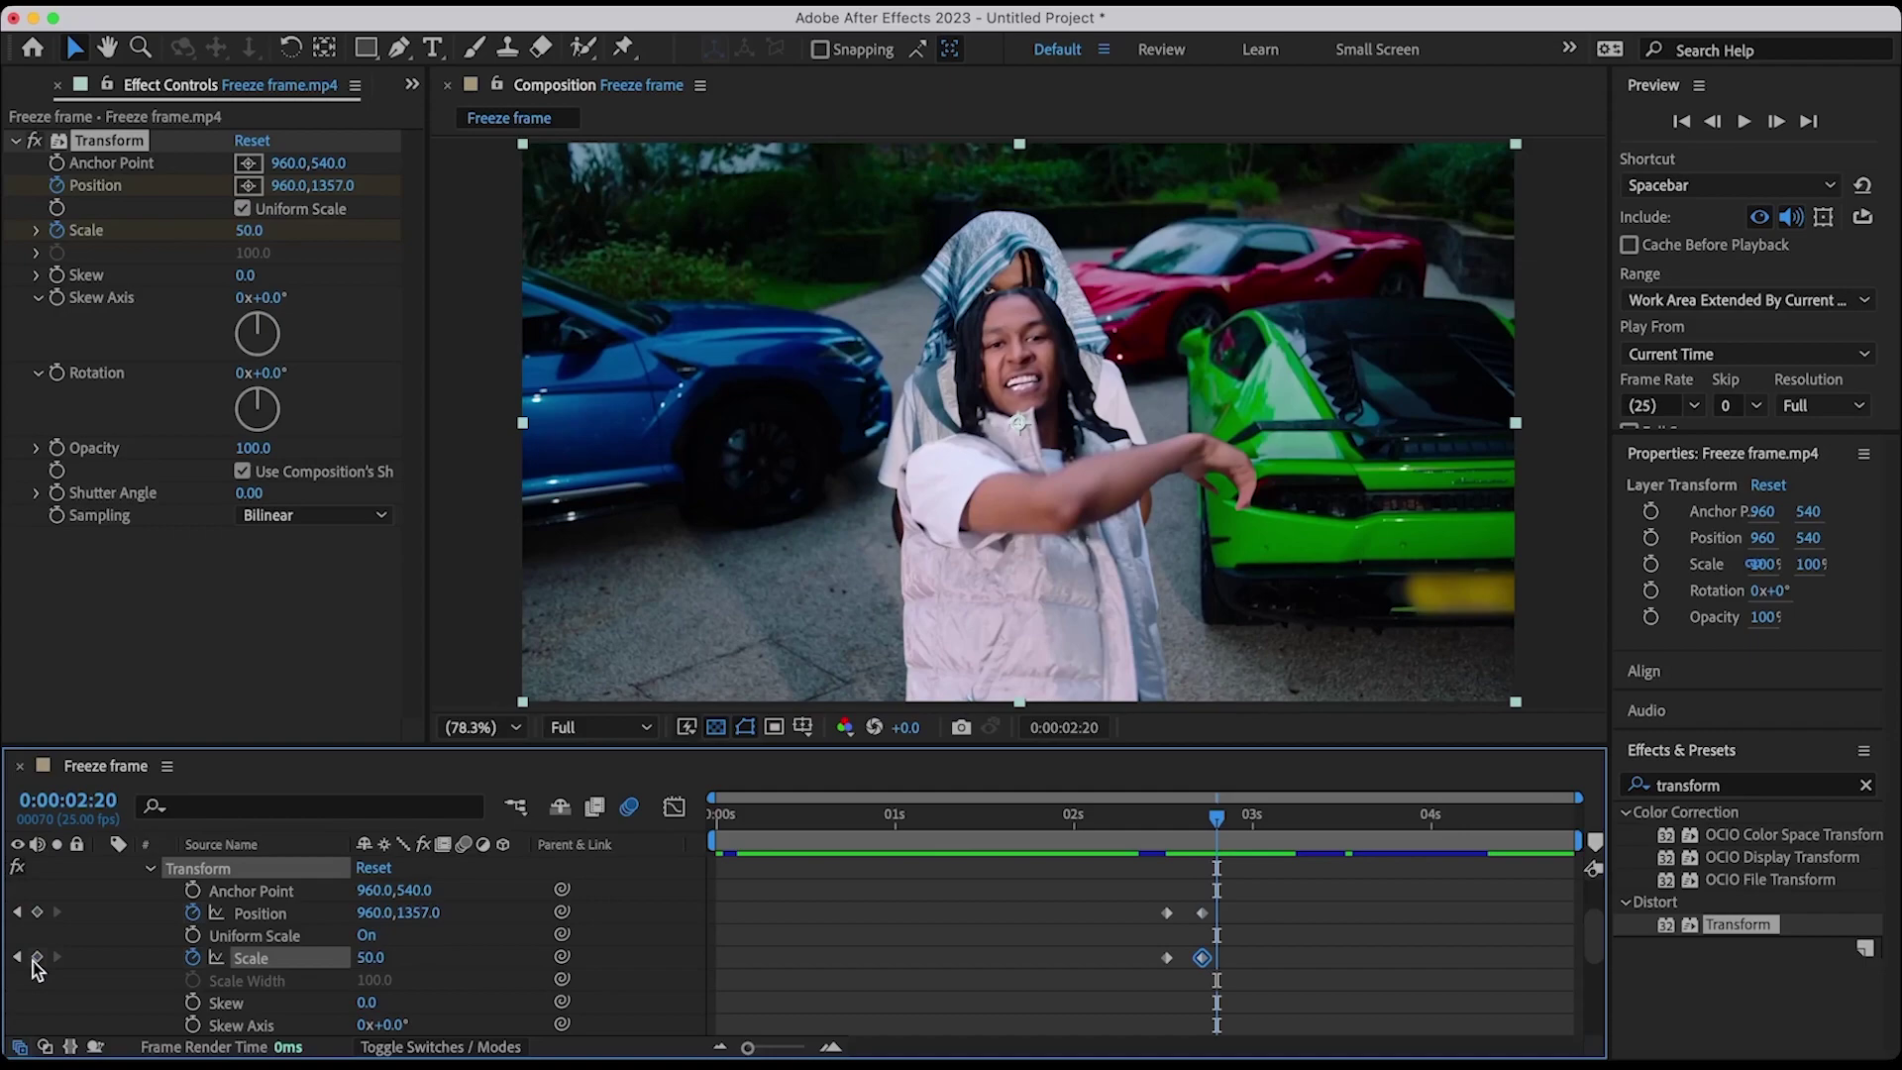
click(38, 957)
click(37, 912)
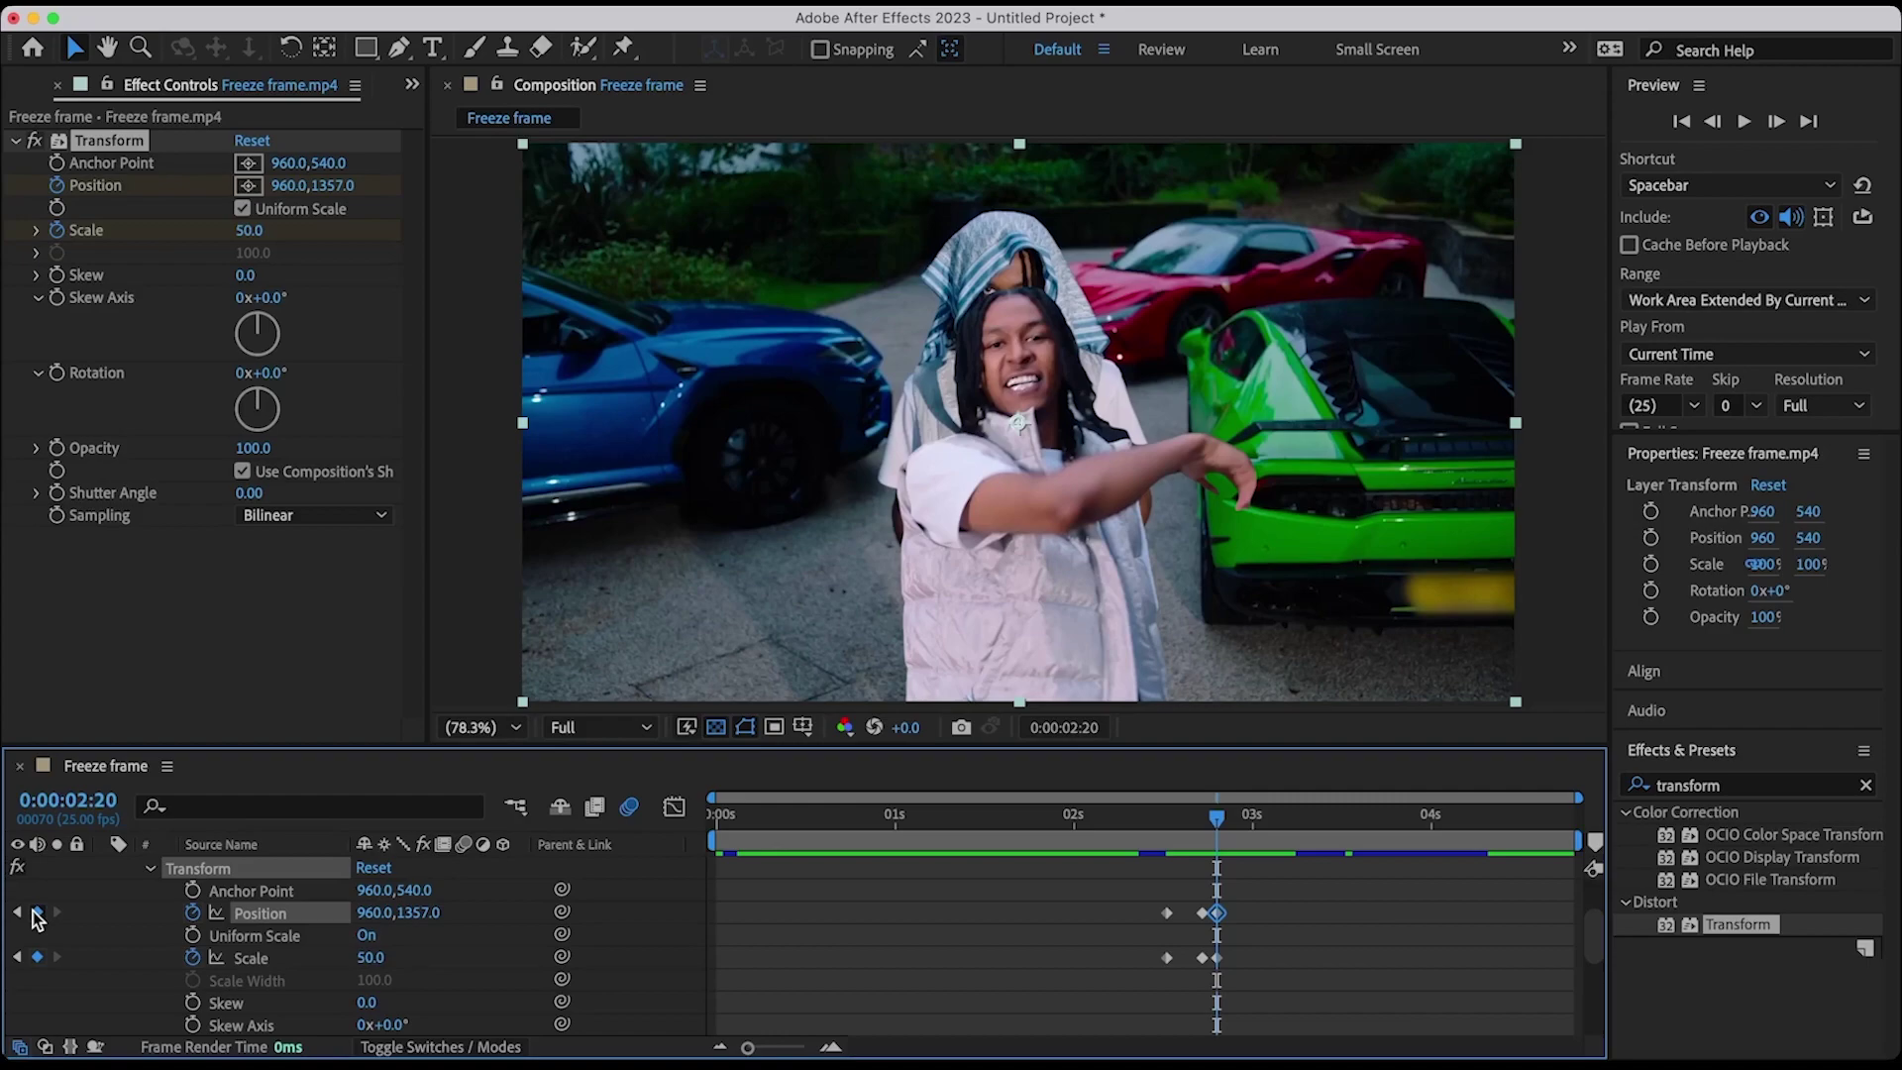
Step: Set Position to 960,269 at 2:20, then keyframe Position Y 540 and Scale at 0:00:02:22
drag(416, 913, 141, 907)
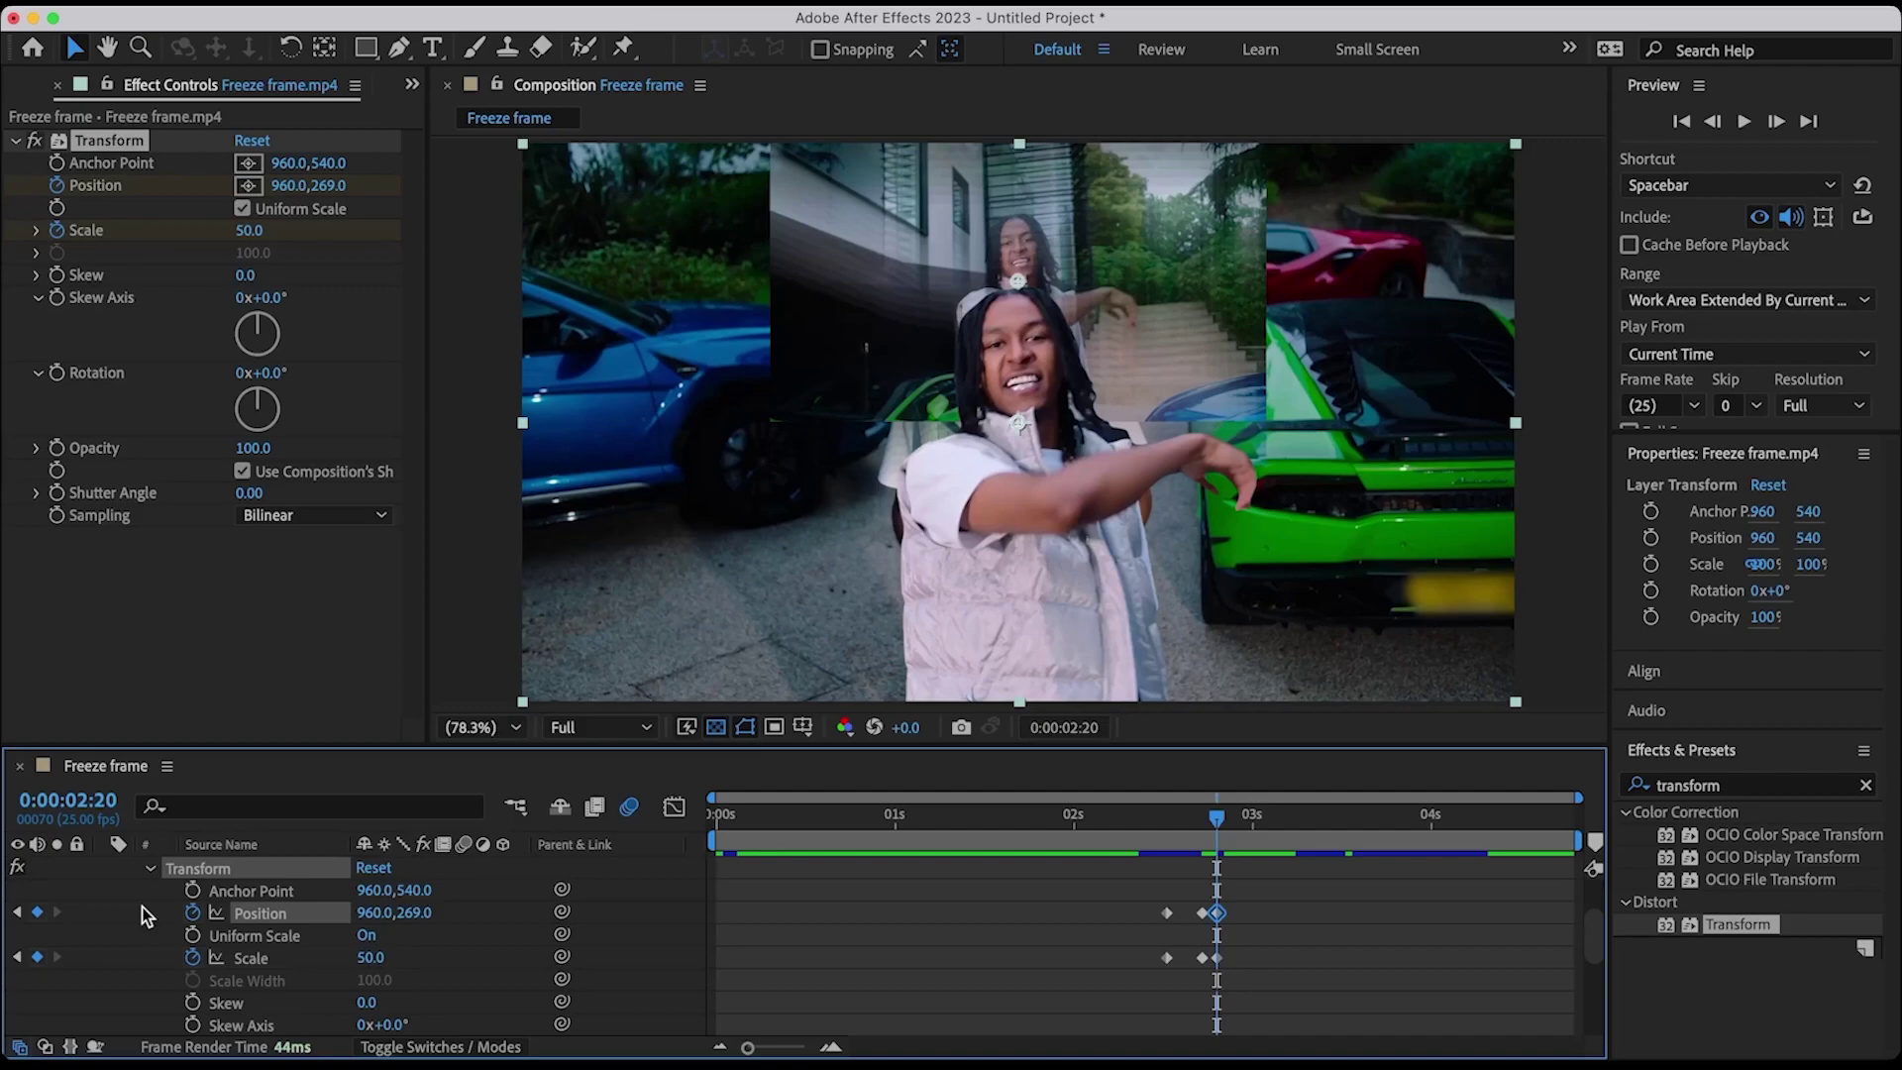
key(Page_Down)
key(Page_Down)
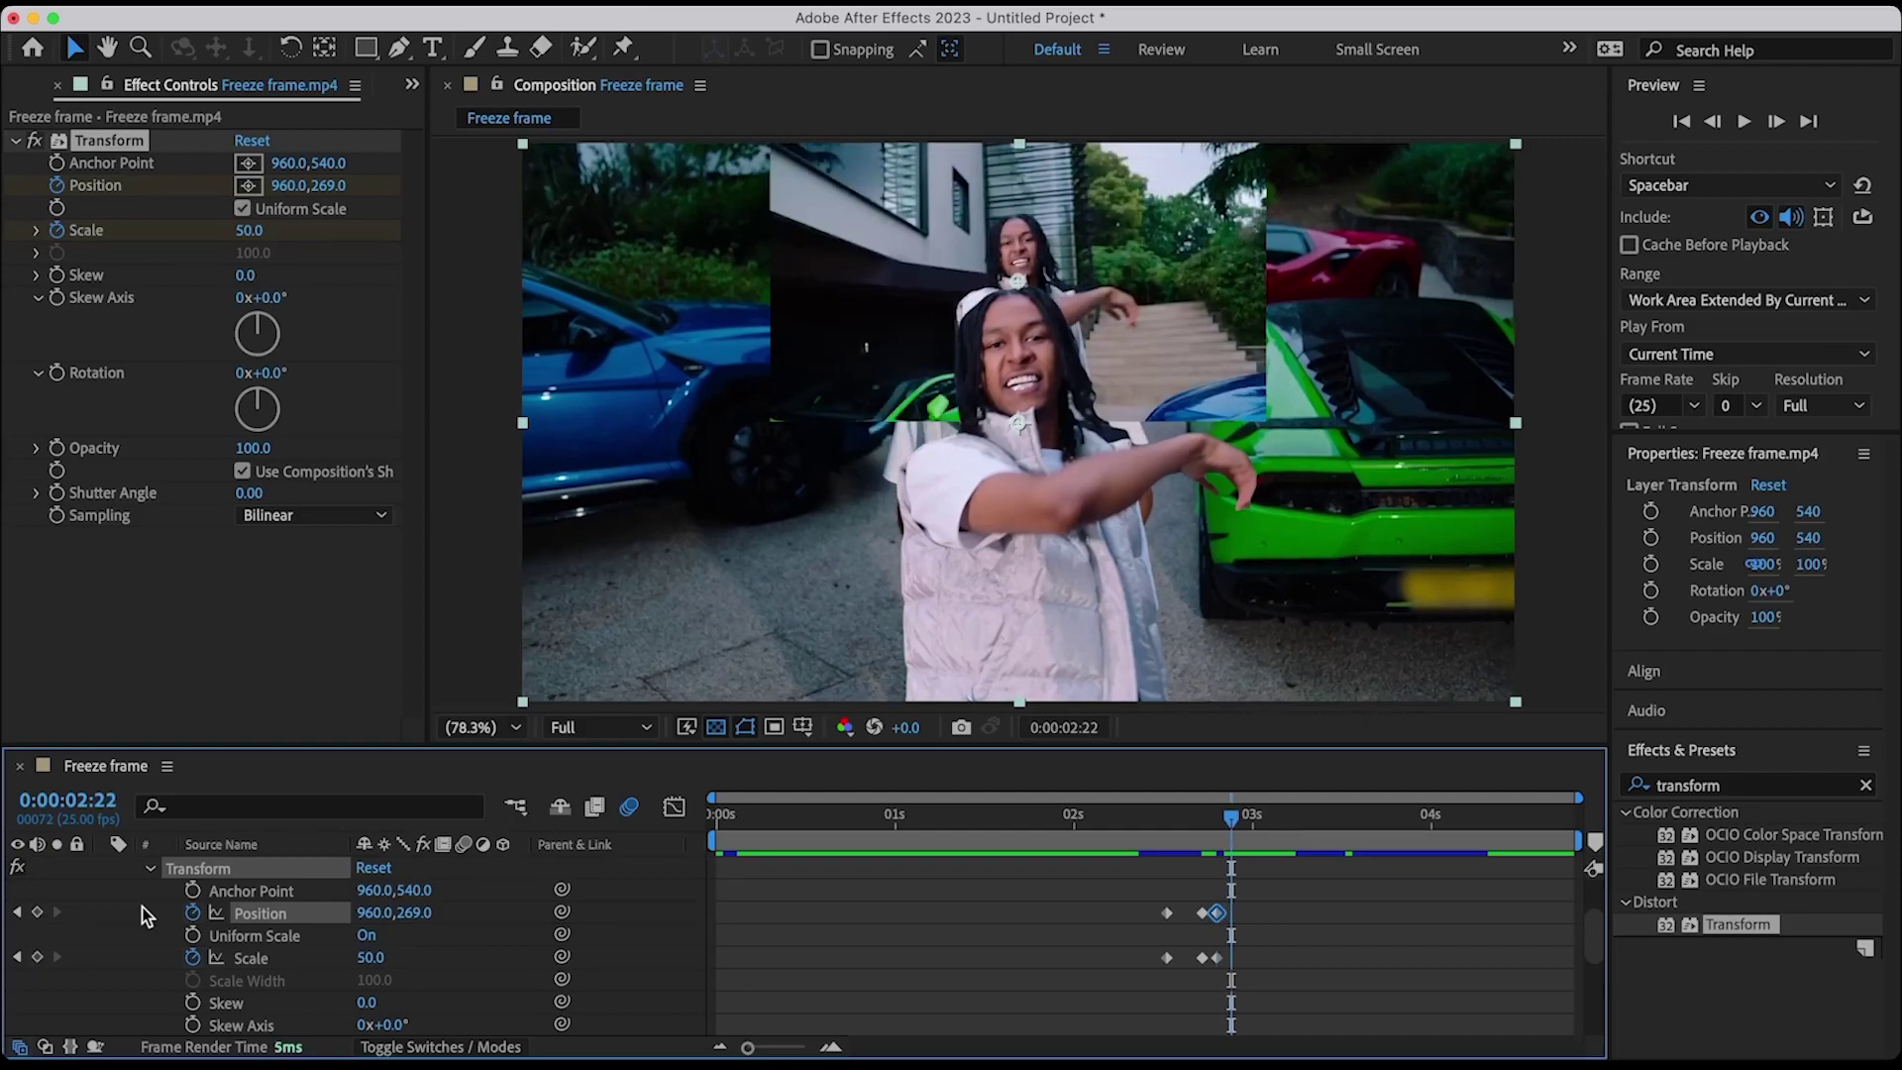
click(36, 911)
click(37, 957)
click(373, 912)
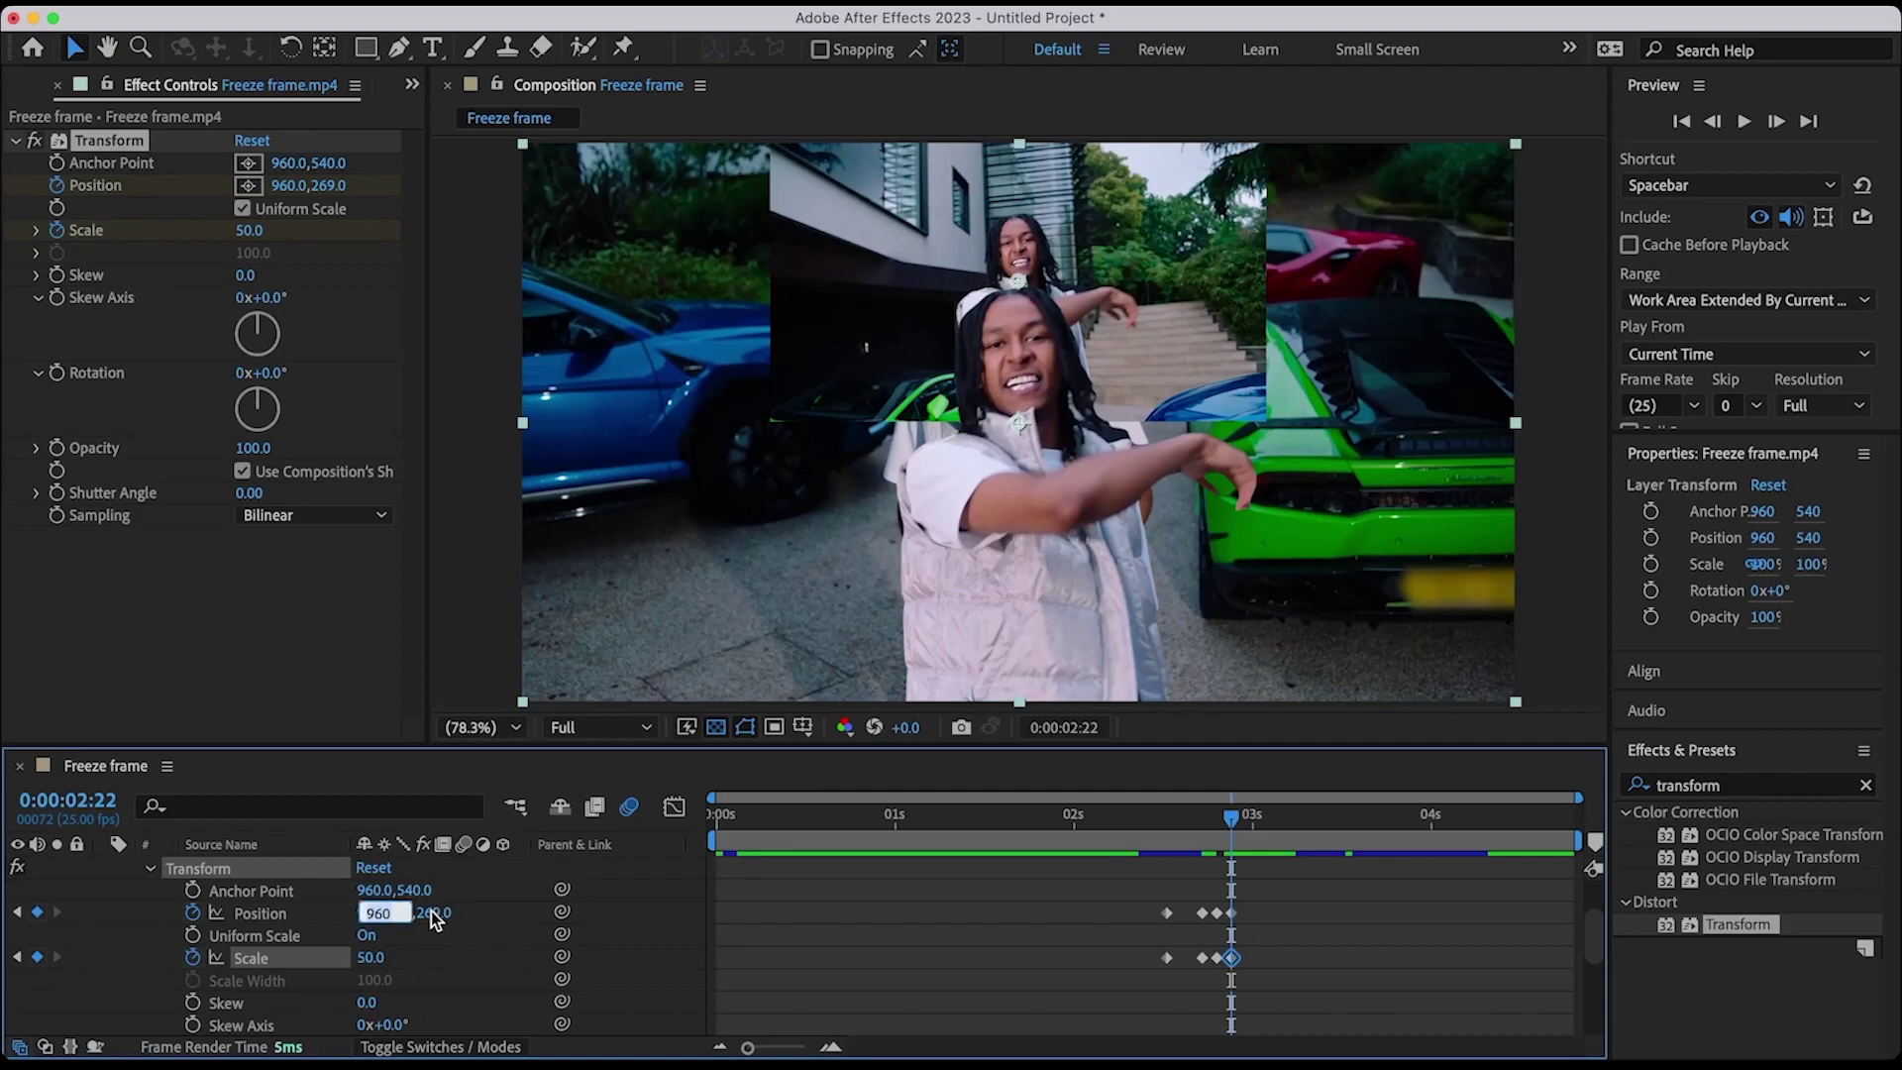
key(Tab)
text(540)
key(Return)
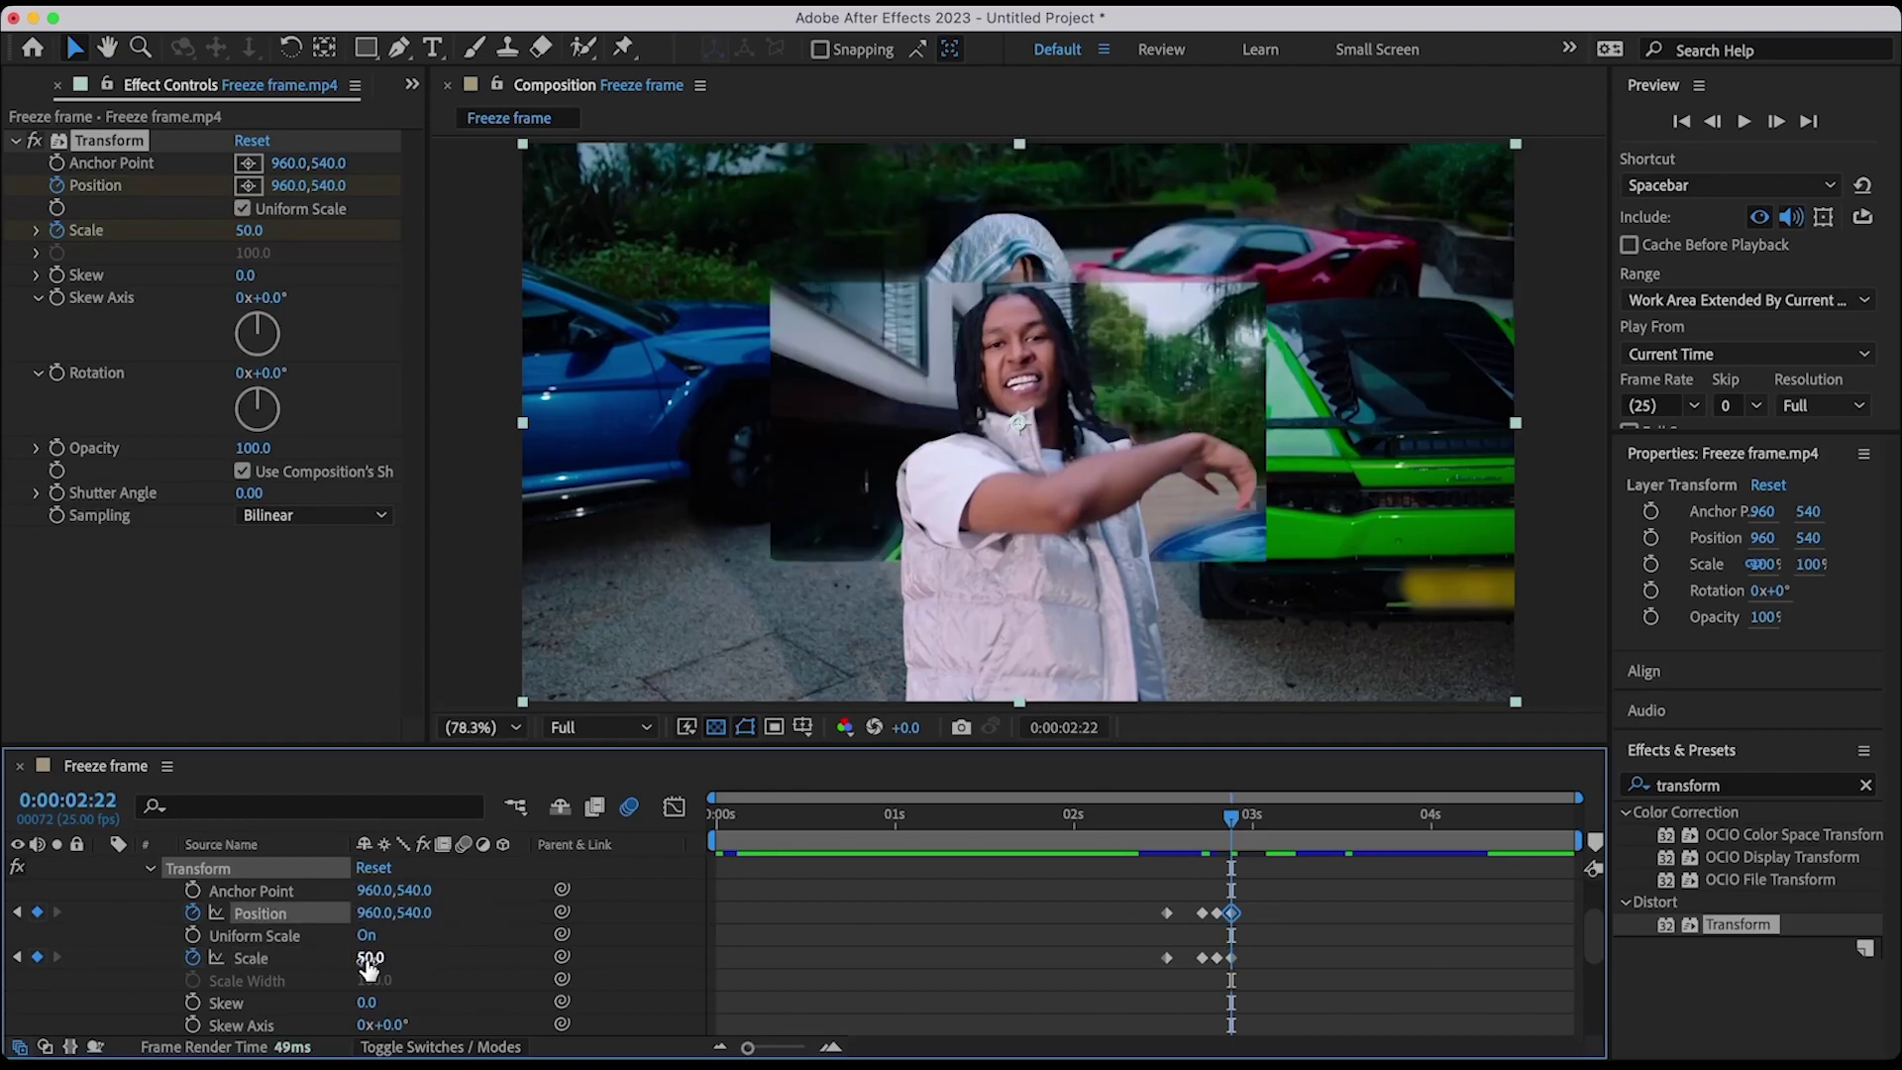
Step: Edit the Scale value at 0:00:02:22 and move the playhead back to 0:00:02:13
click(372, 957)
text(1)
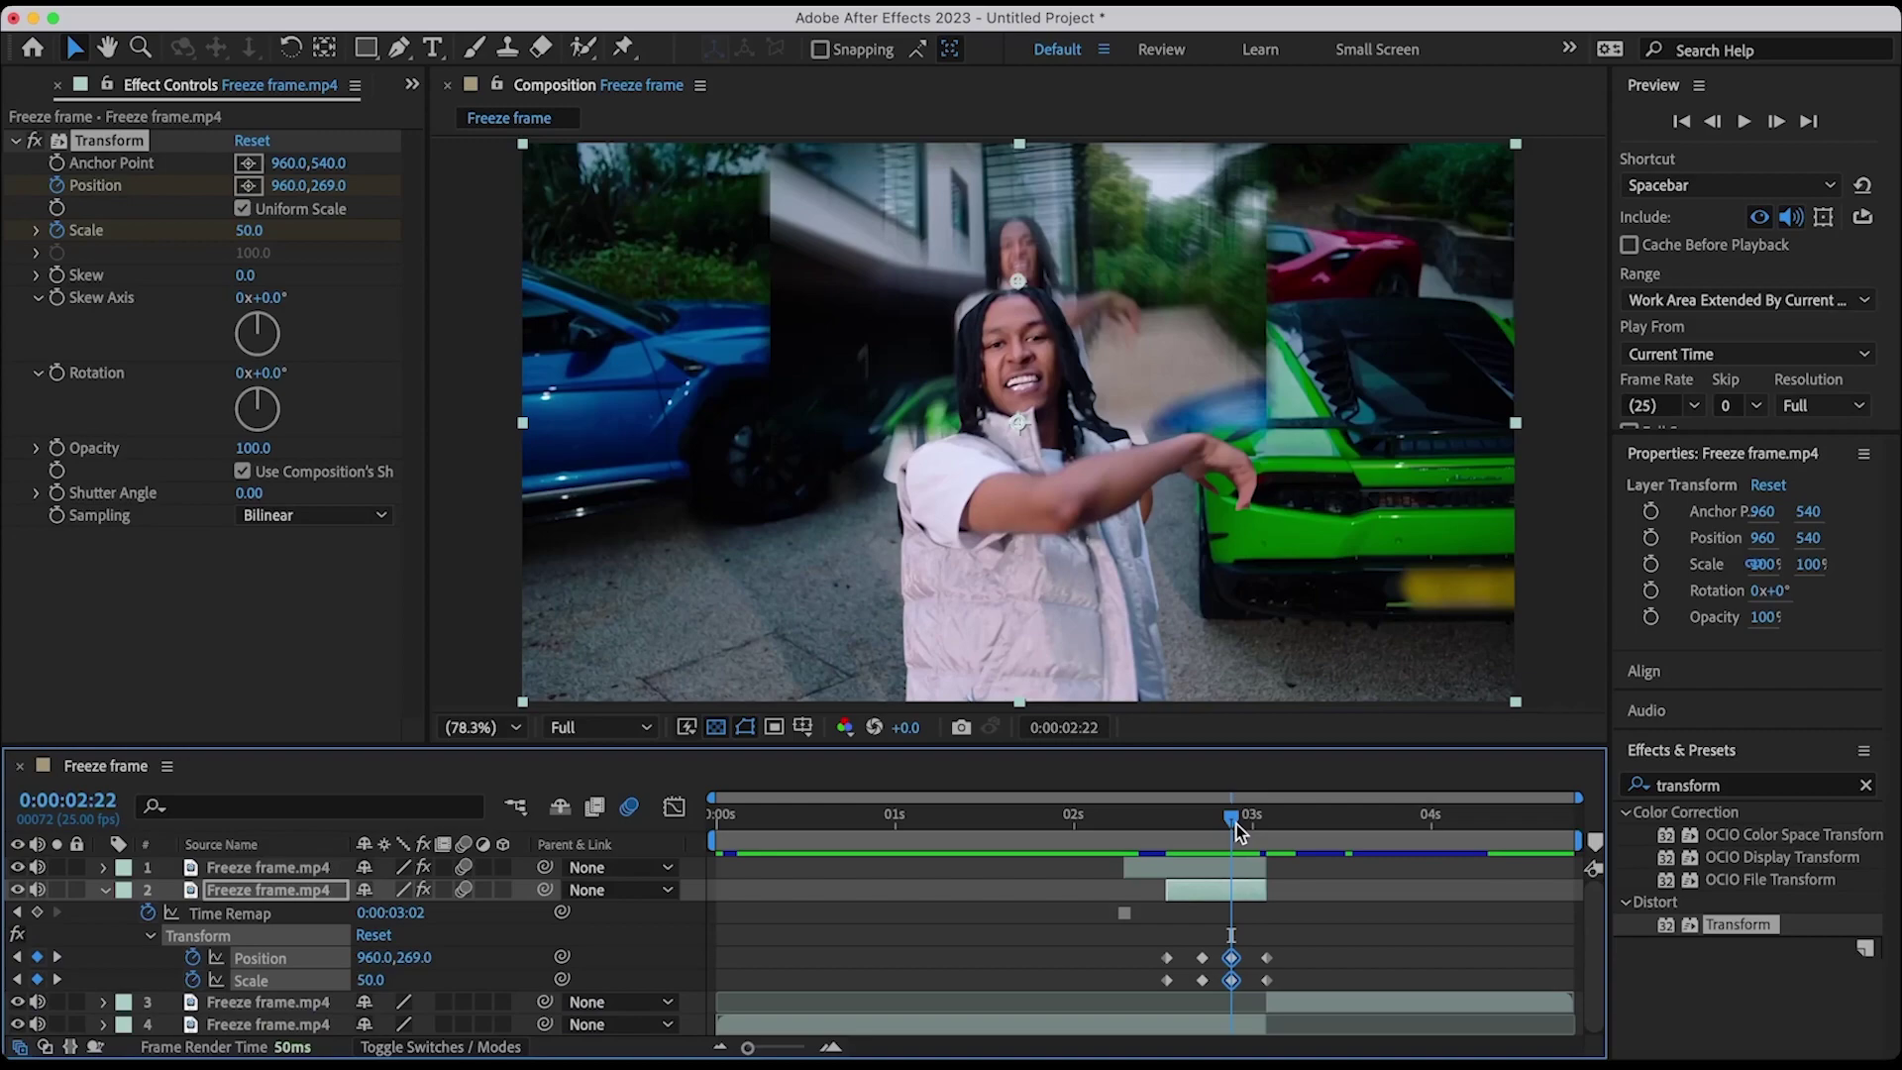
drag(1237, 824, 1167, 824)
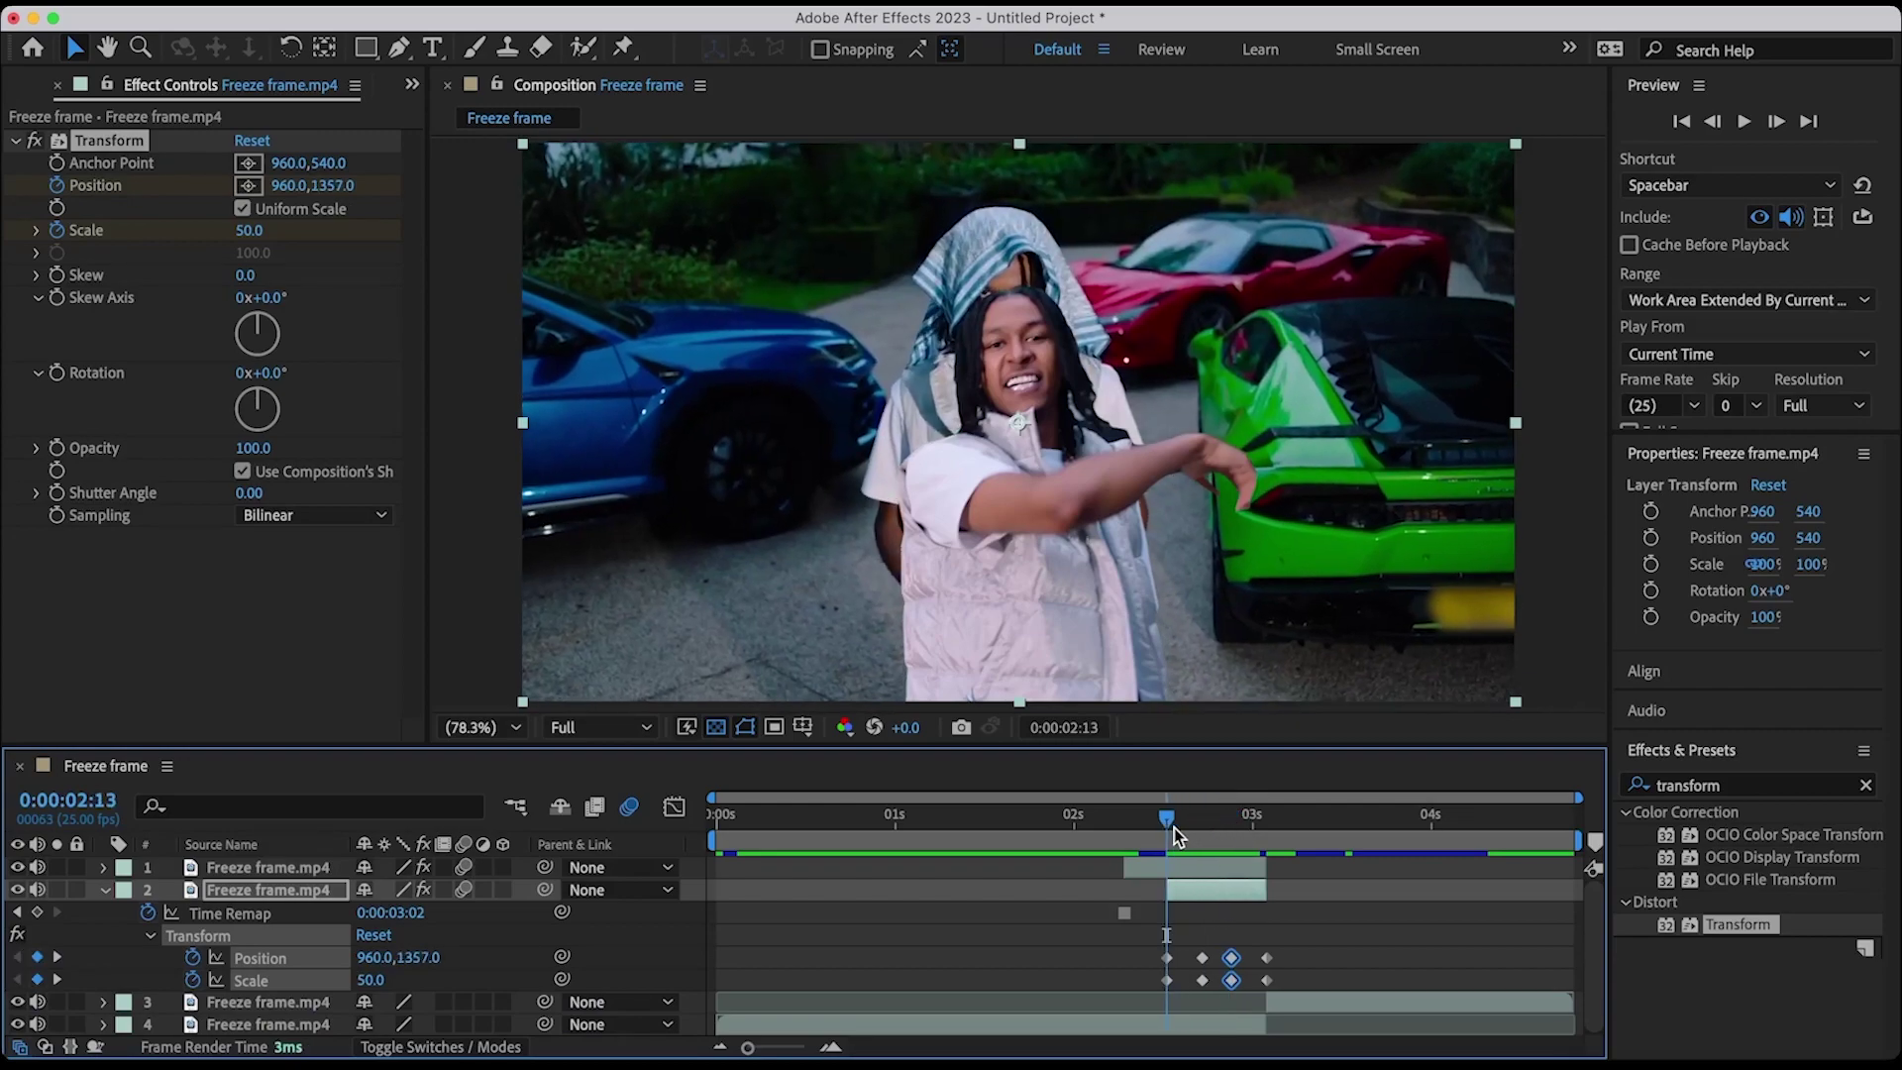
Step: Keyframe layer 2's Rotation from 0° at 0:00:02:13 to 11° at 0:00:02:22
key(r)
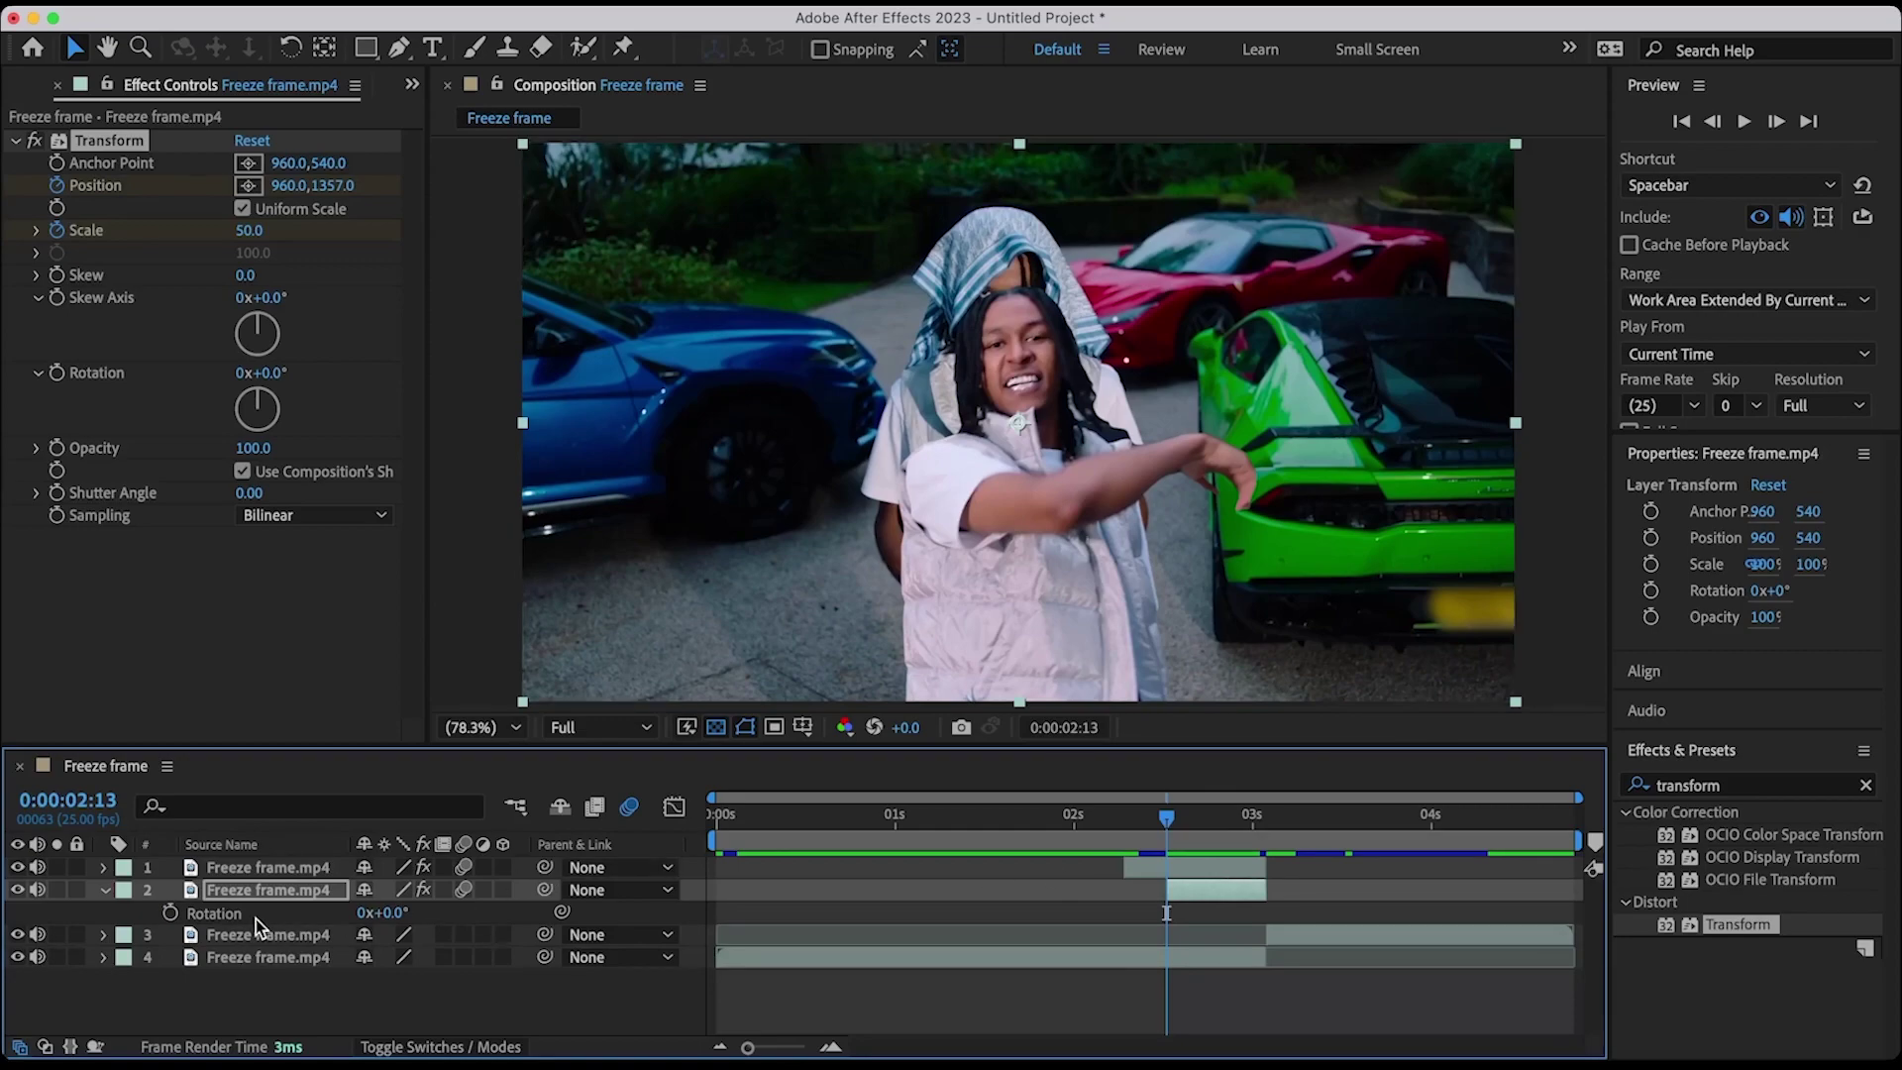
click(170, 912)
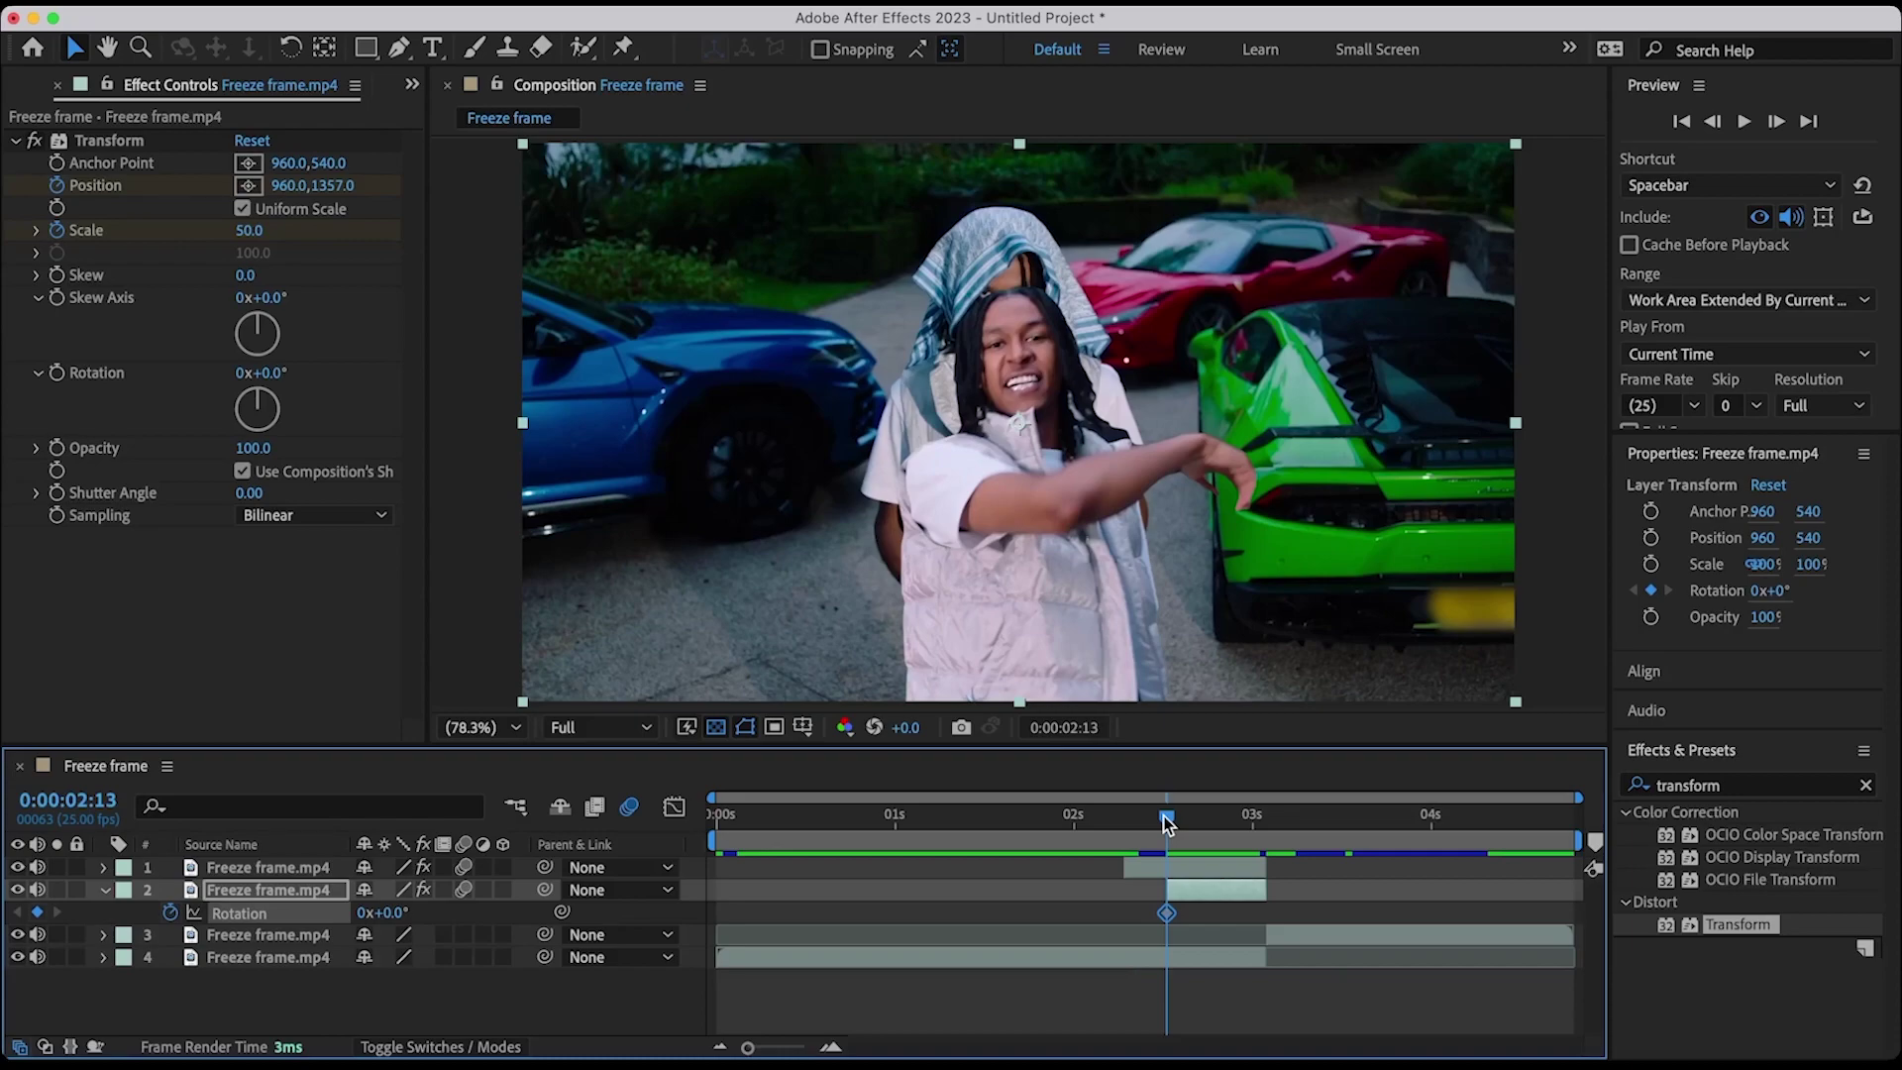
drag(1167, 822, 1226, 818)
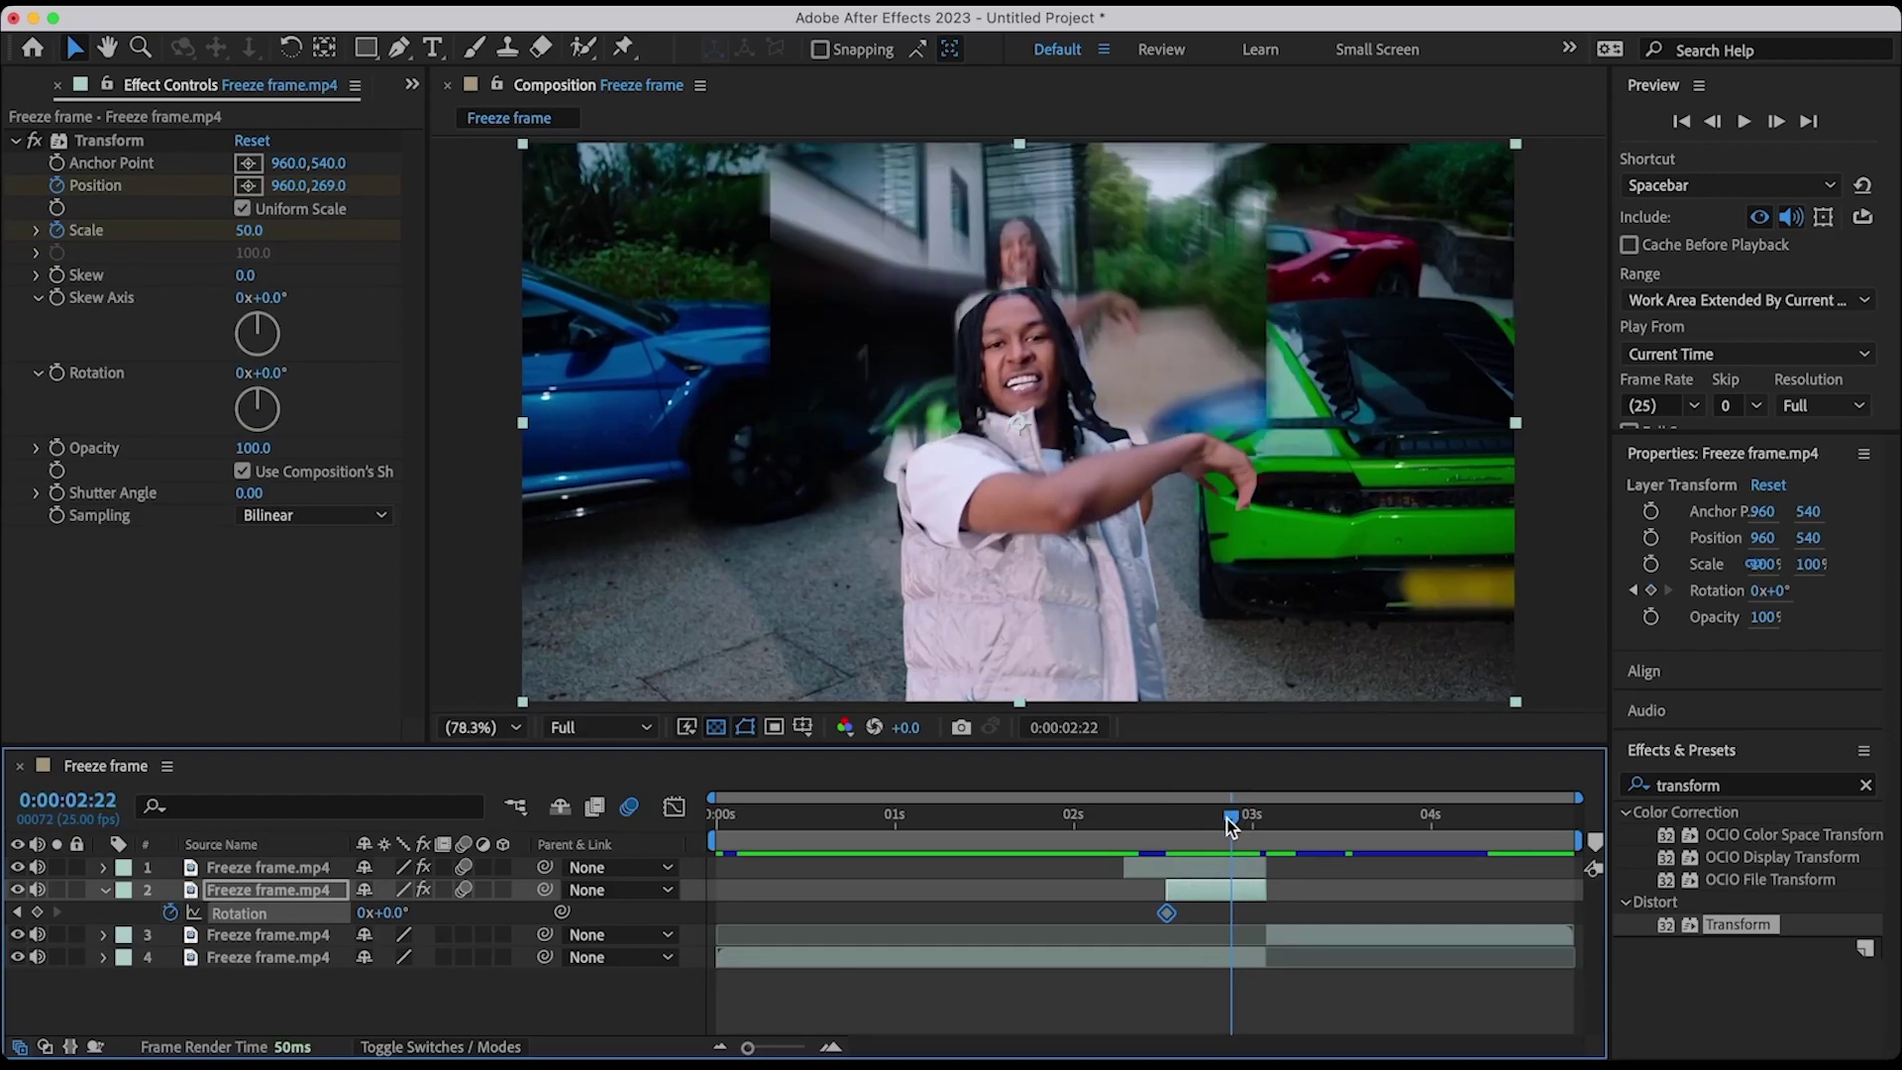
click(394, 912)
text(11)
key(Return)
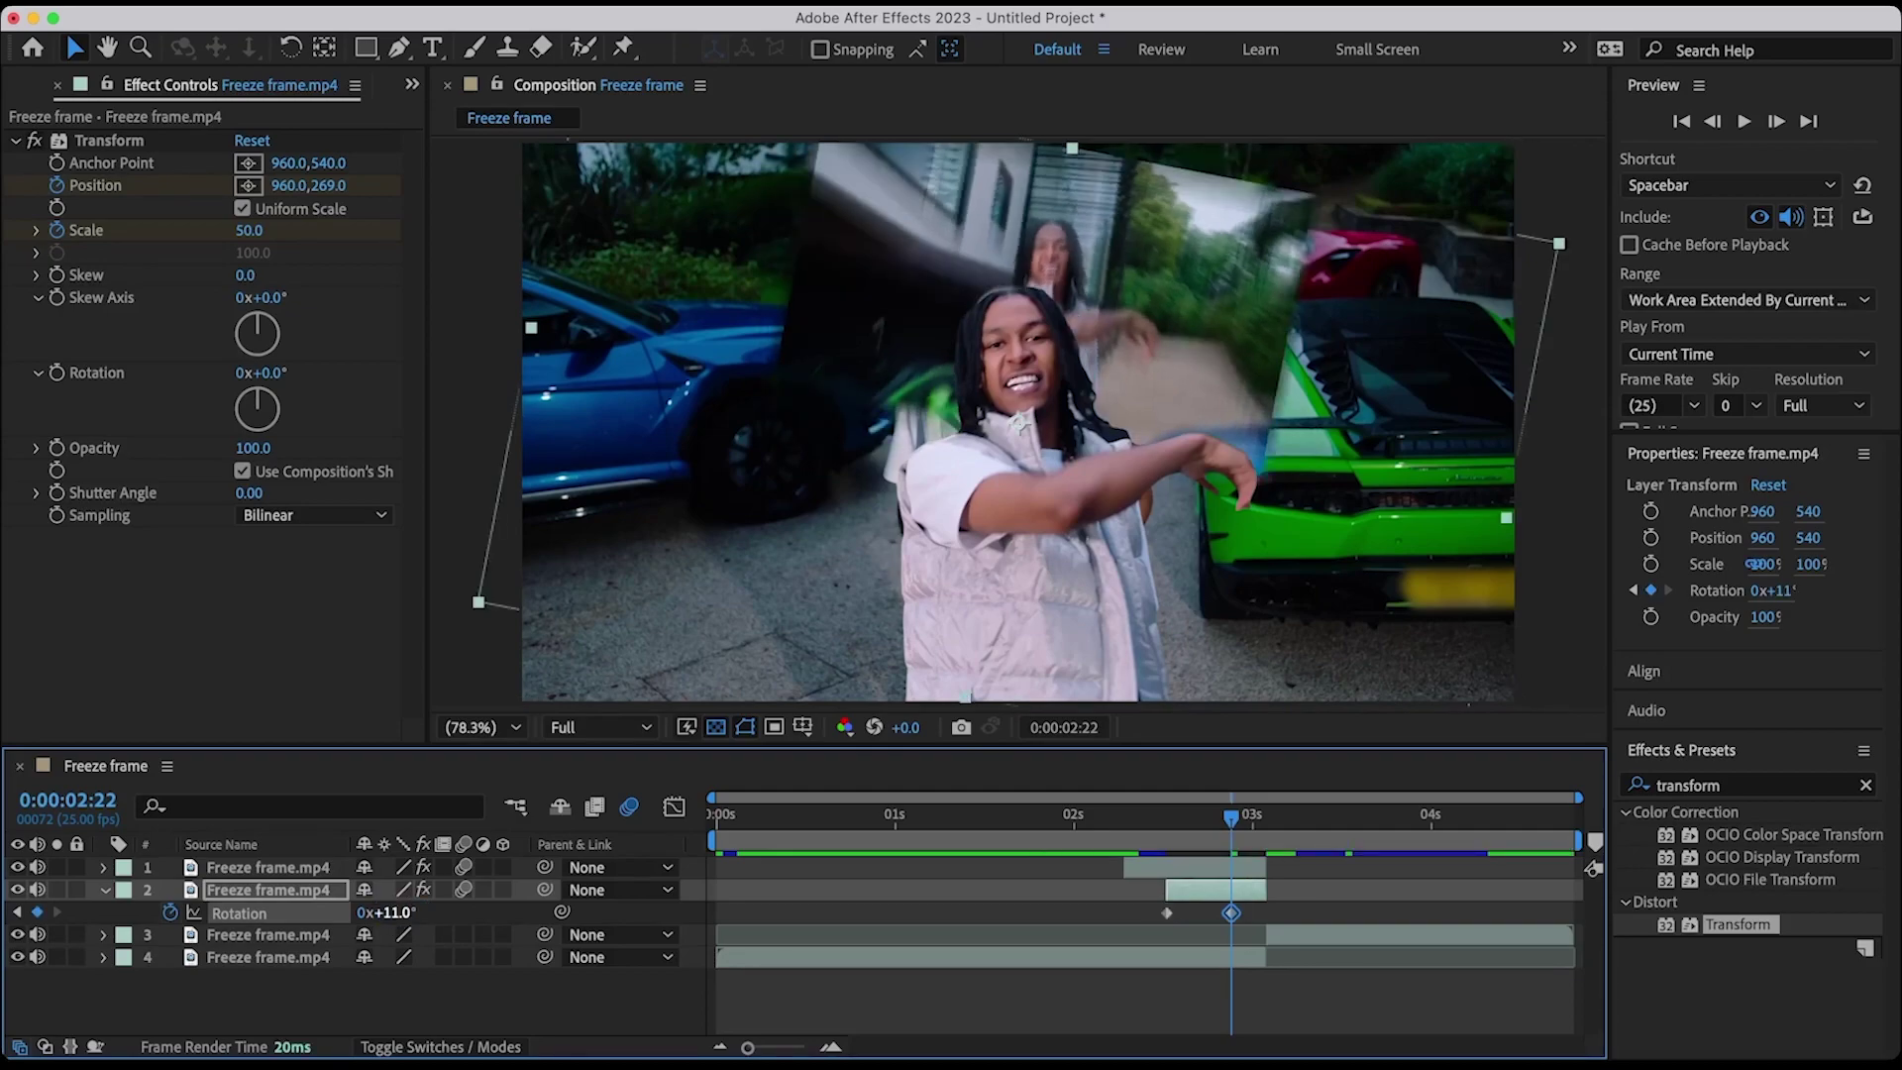
key(Page_Down)
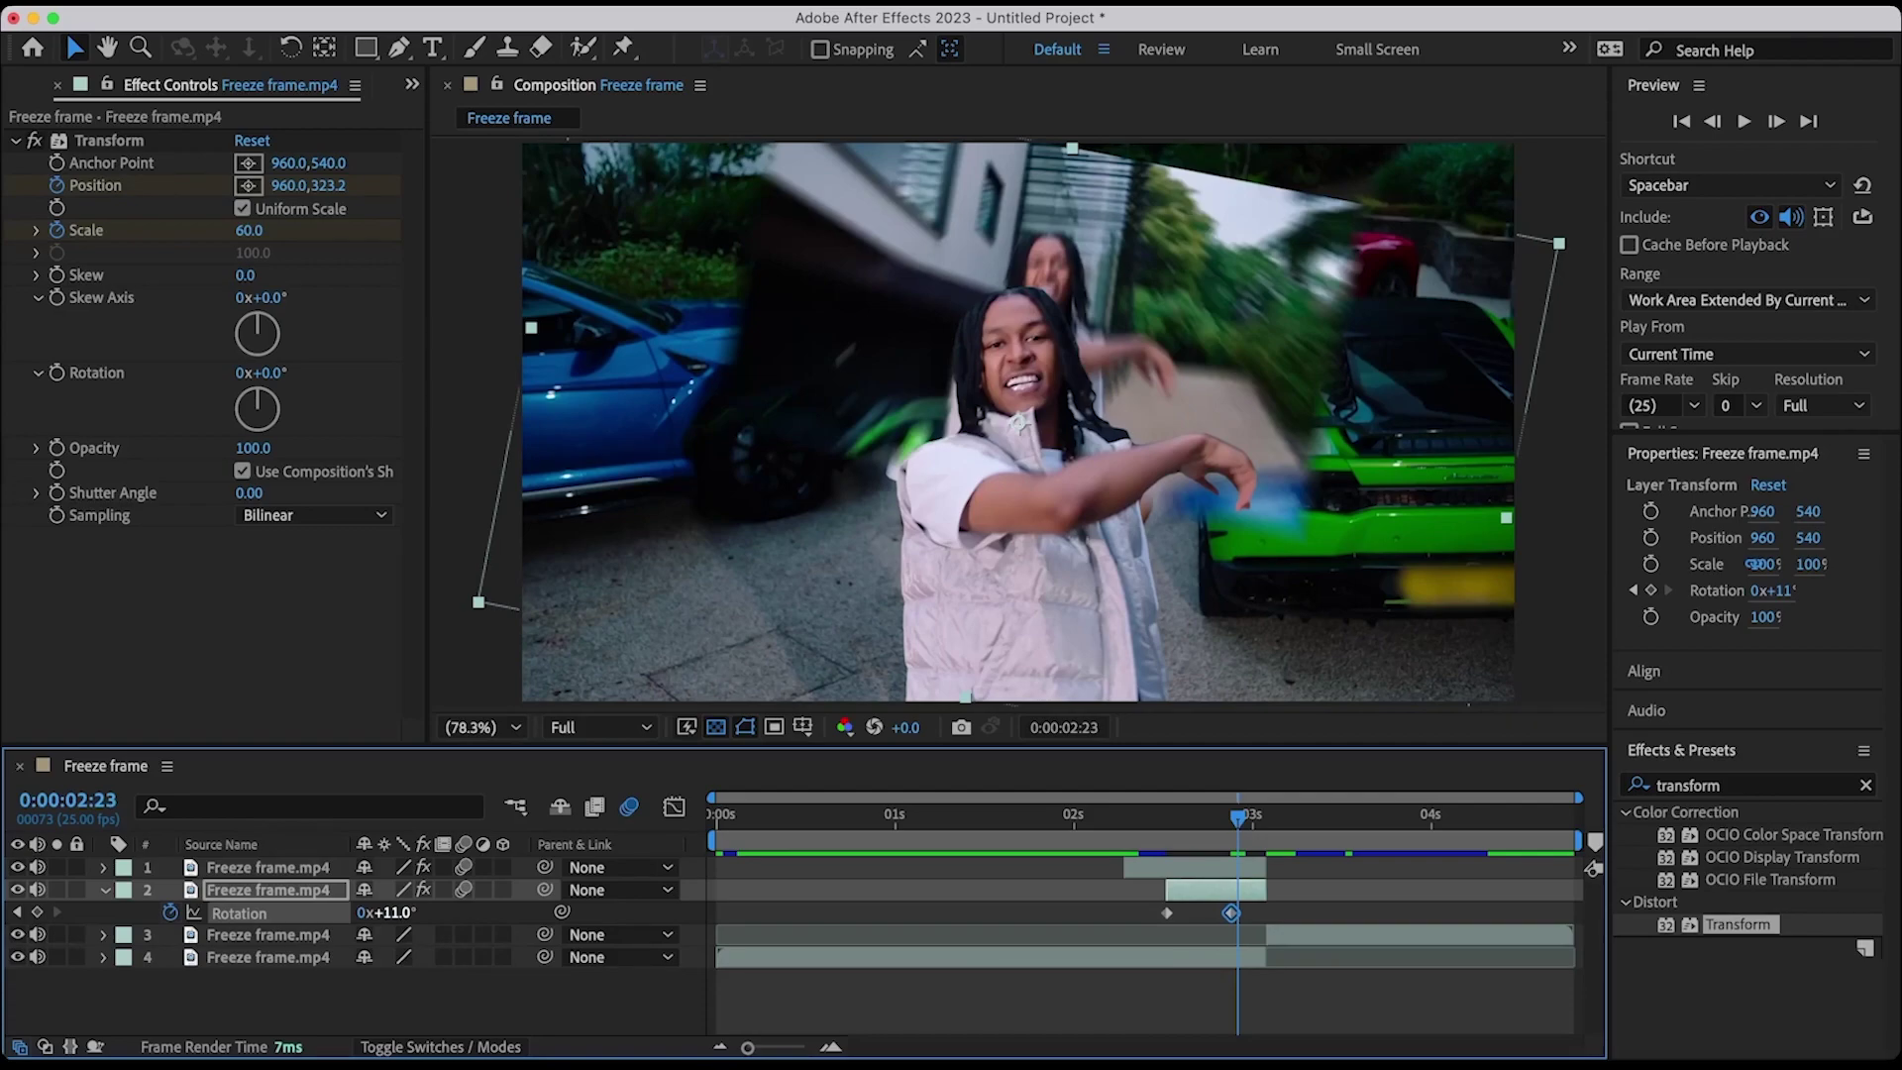
key(Page_Down)
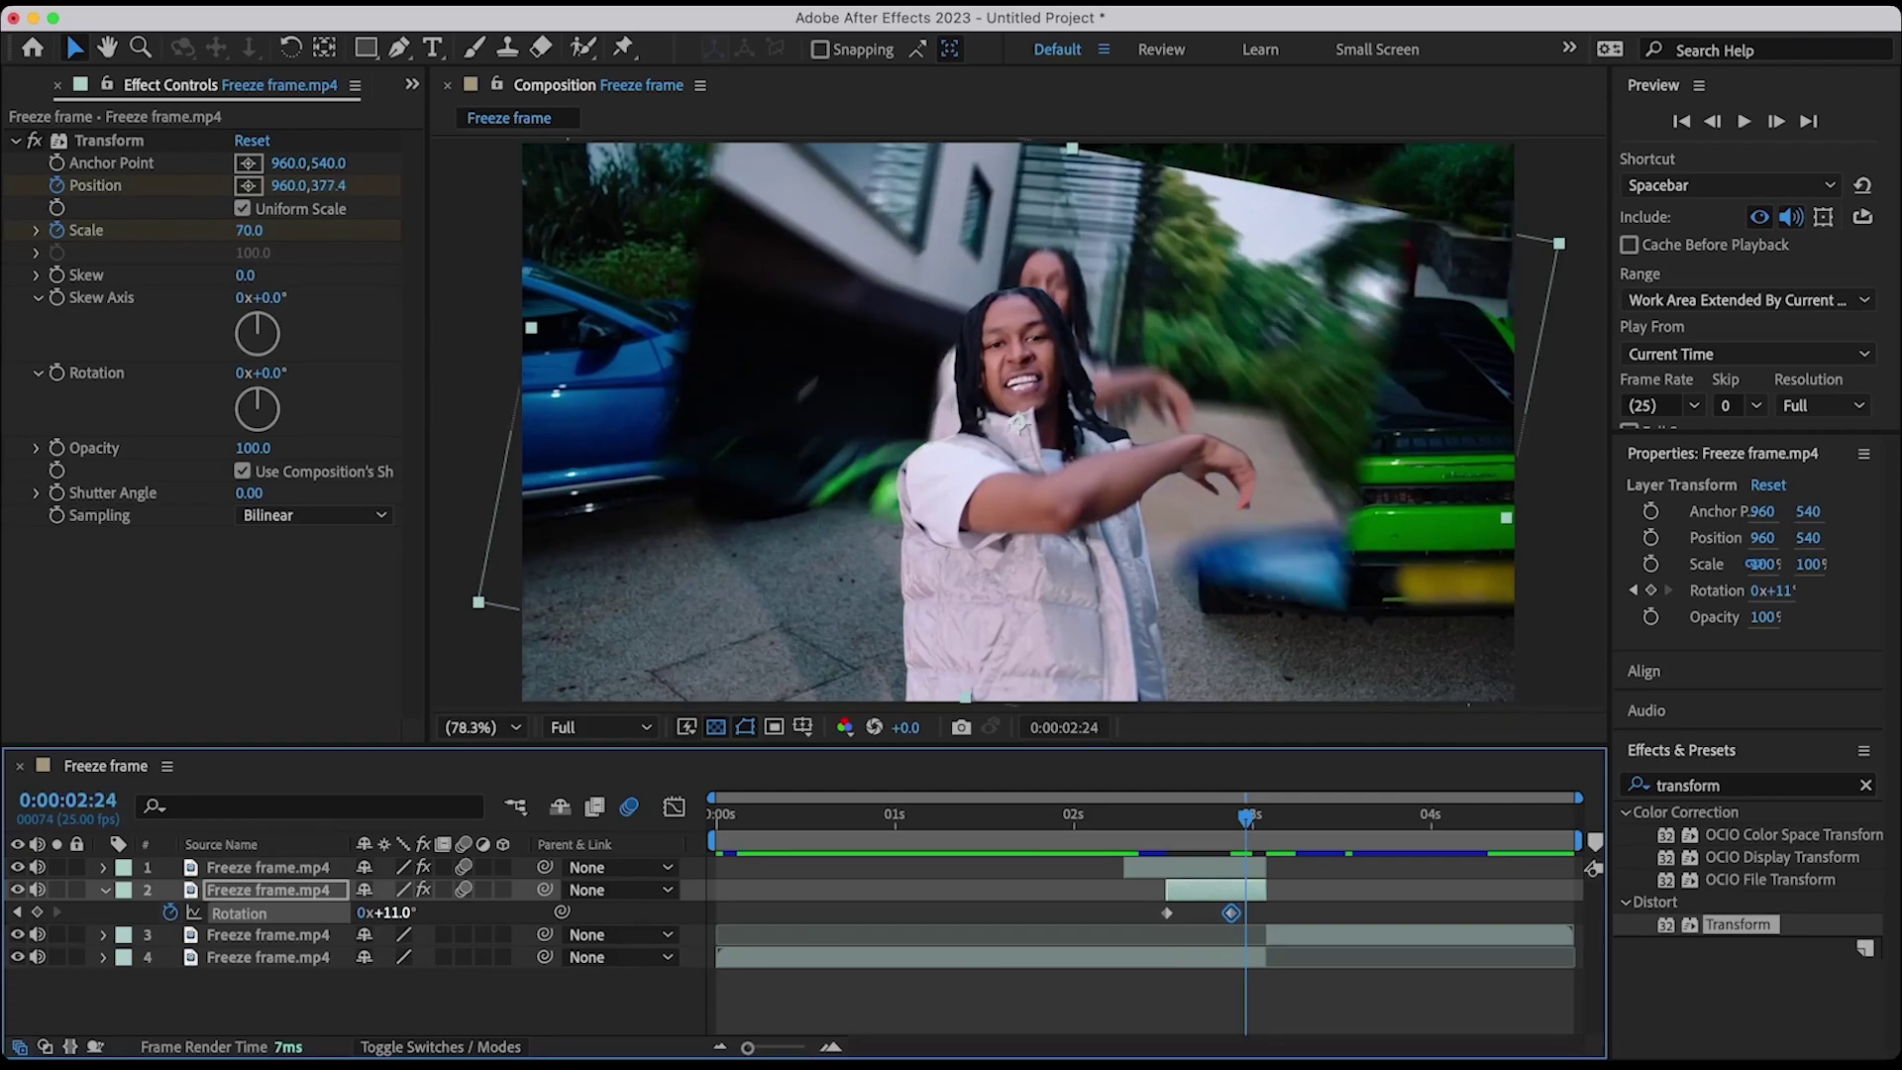
Step: Set Rotation back to 0° at 0:00:02:24 and select all of layer 2's Position, Scale and Rotation keyframes
click(394, 912)
text(0)
key(Return)
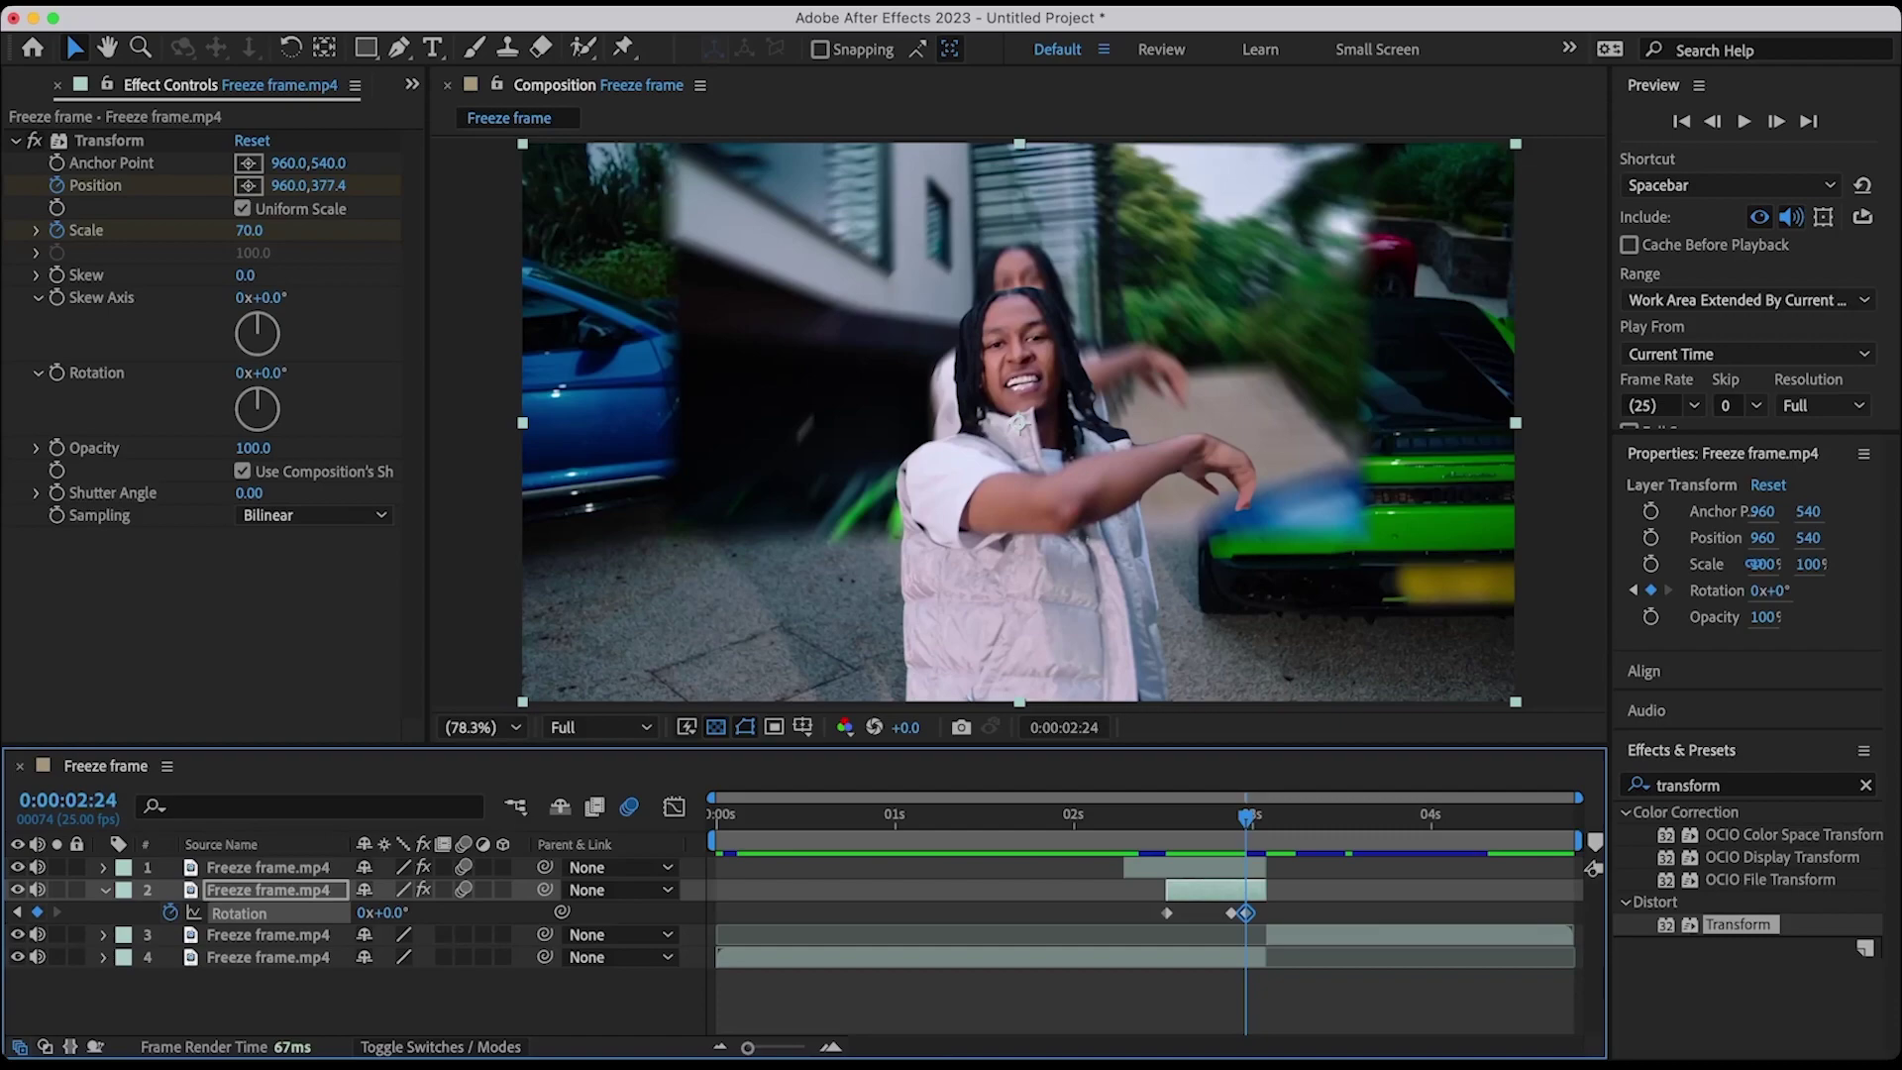
key(u)
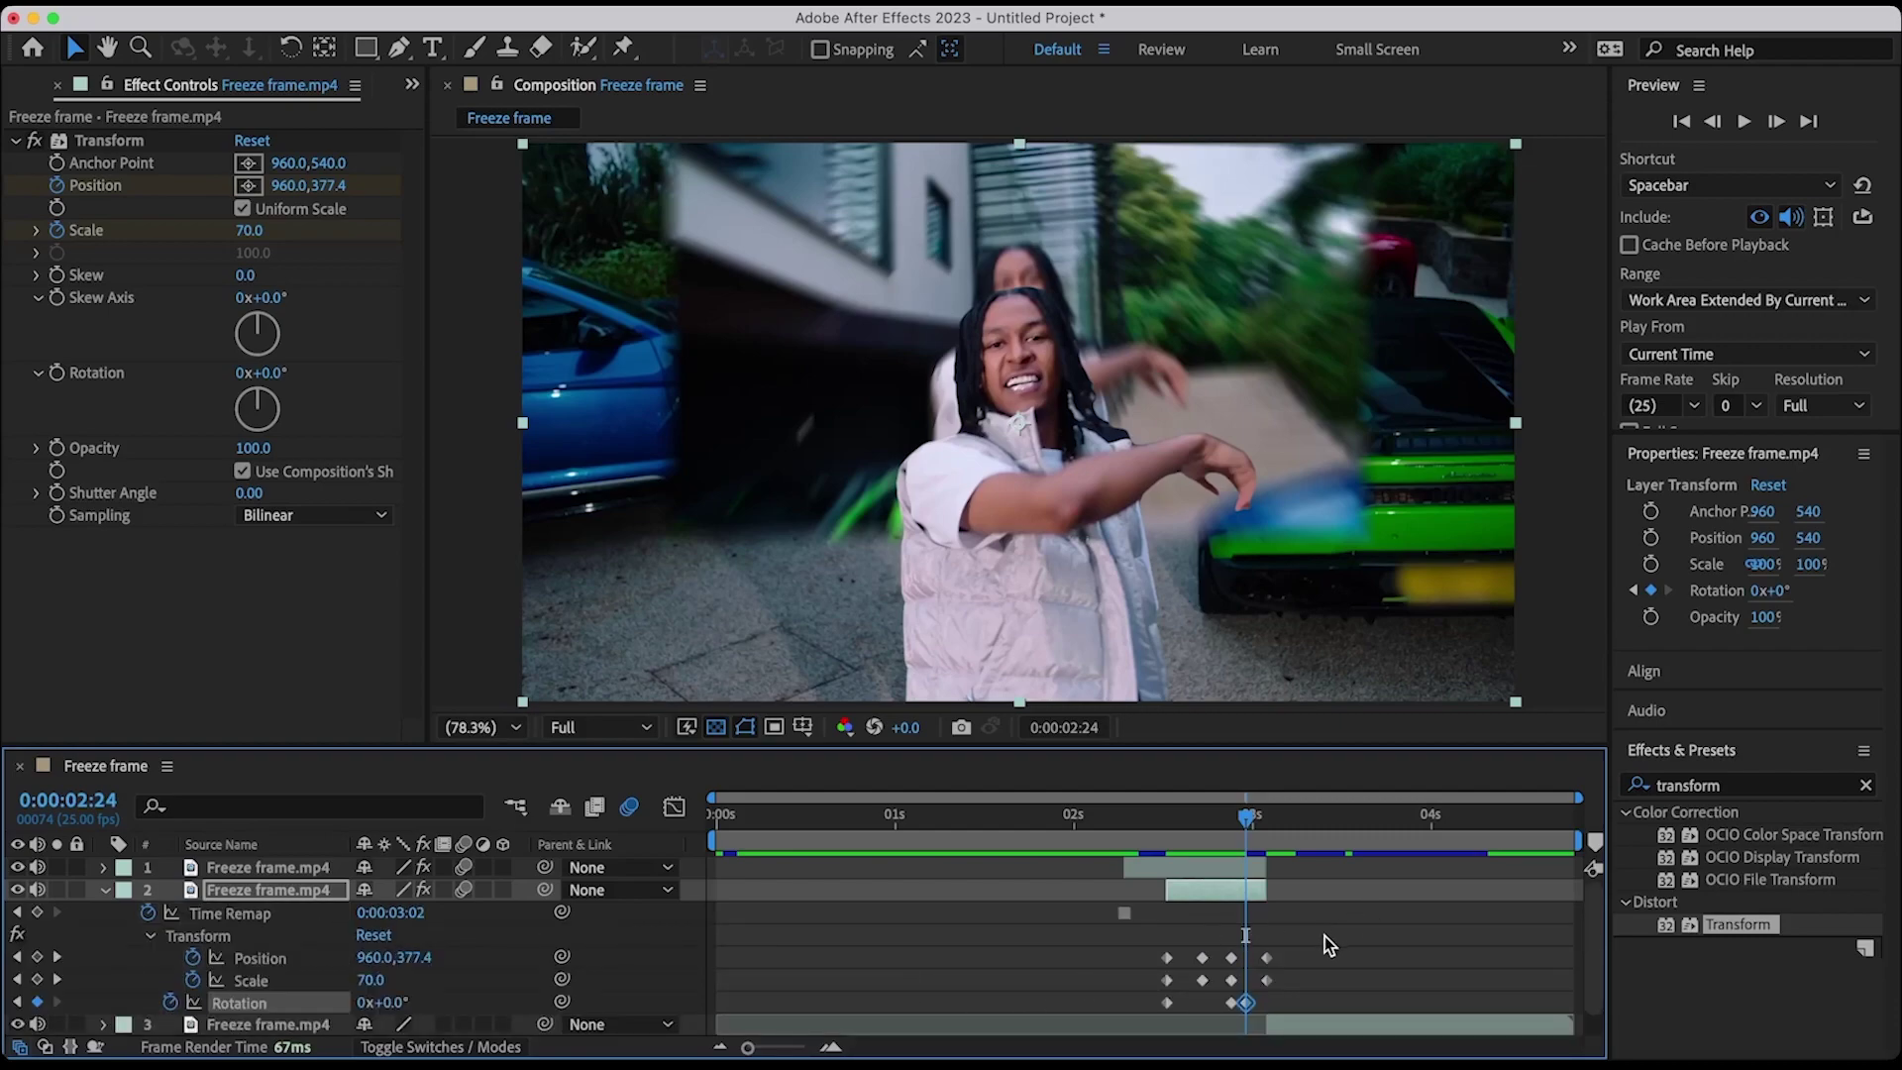
drag(1313, 941, 1160, 1005)
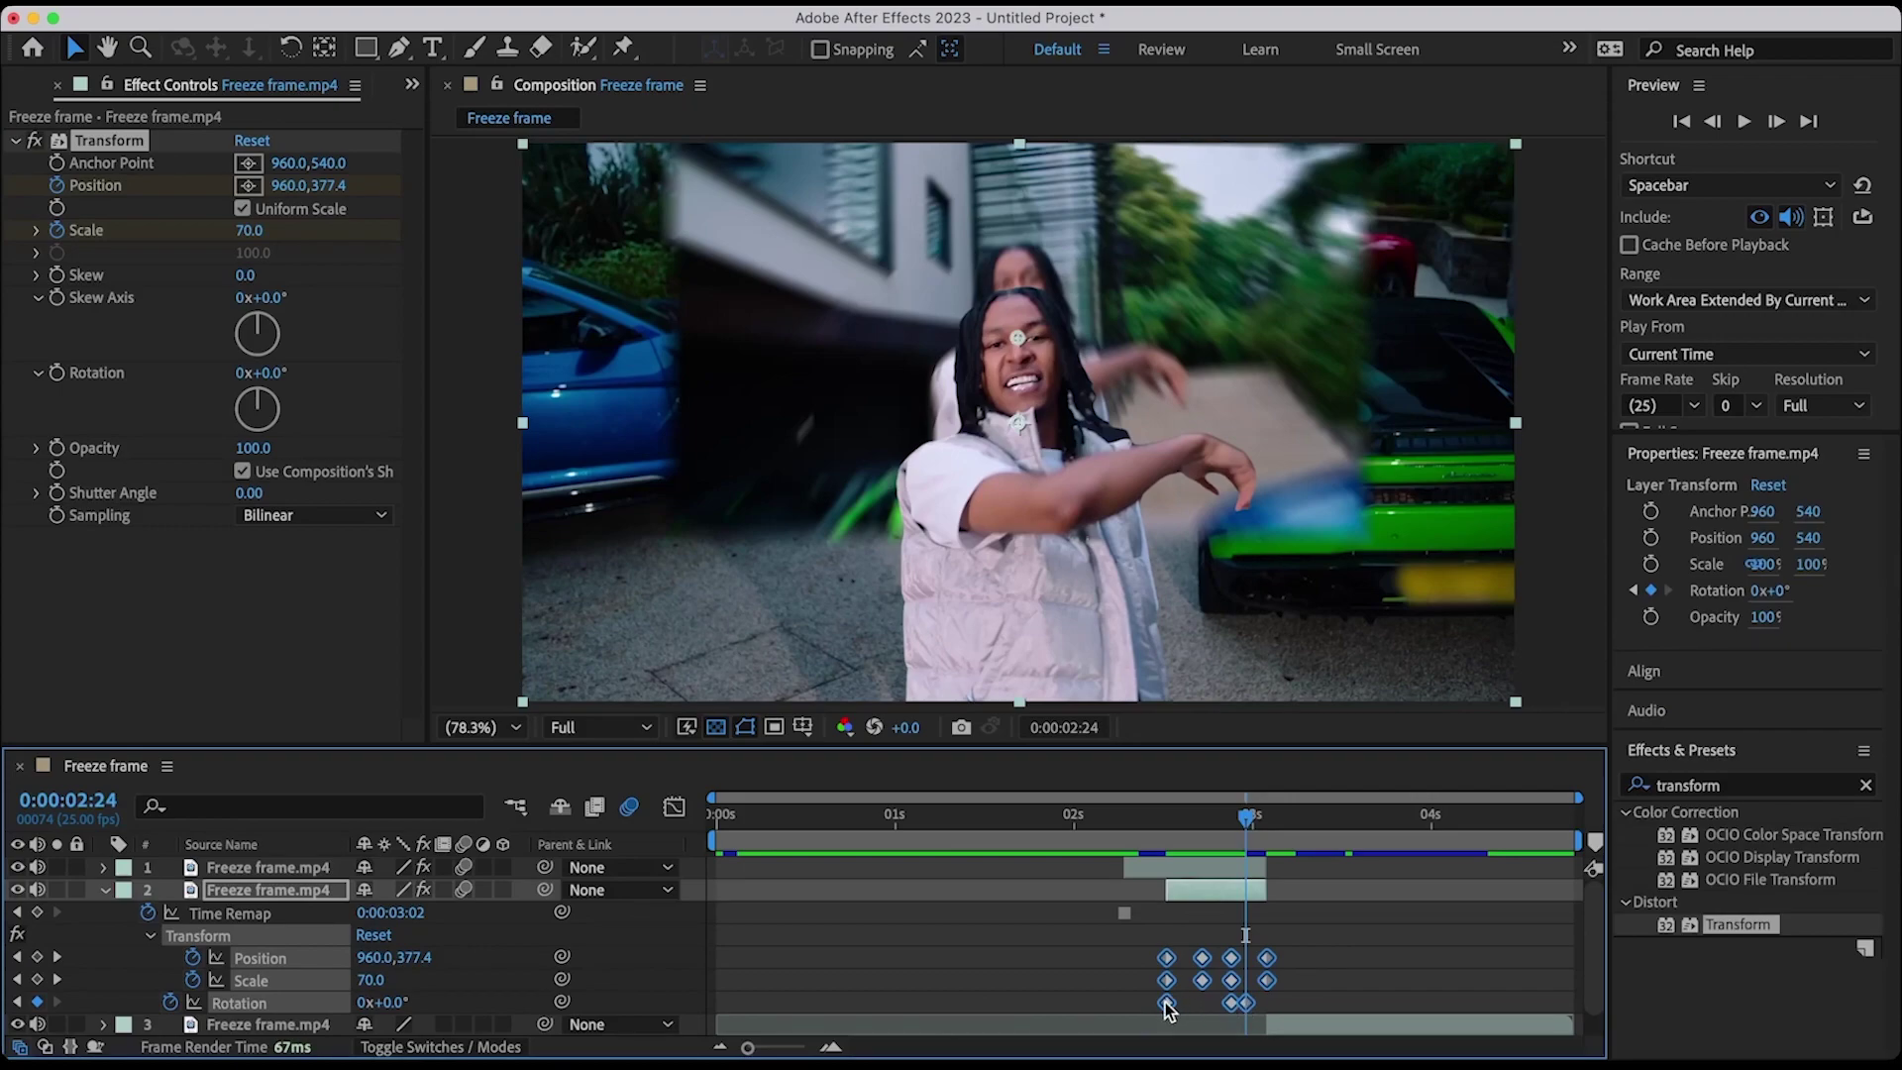